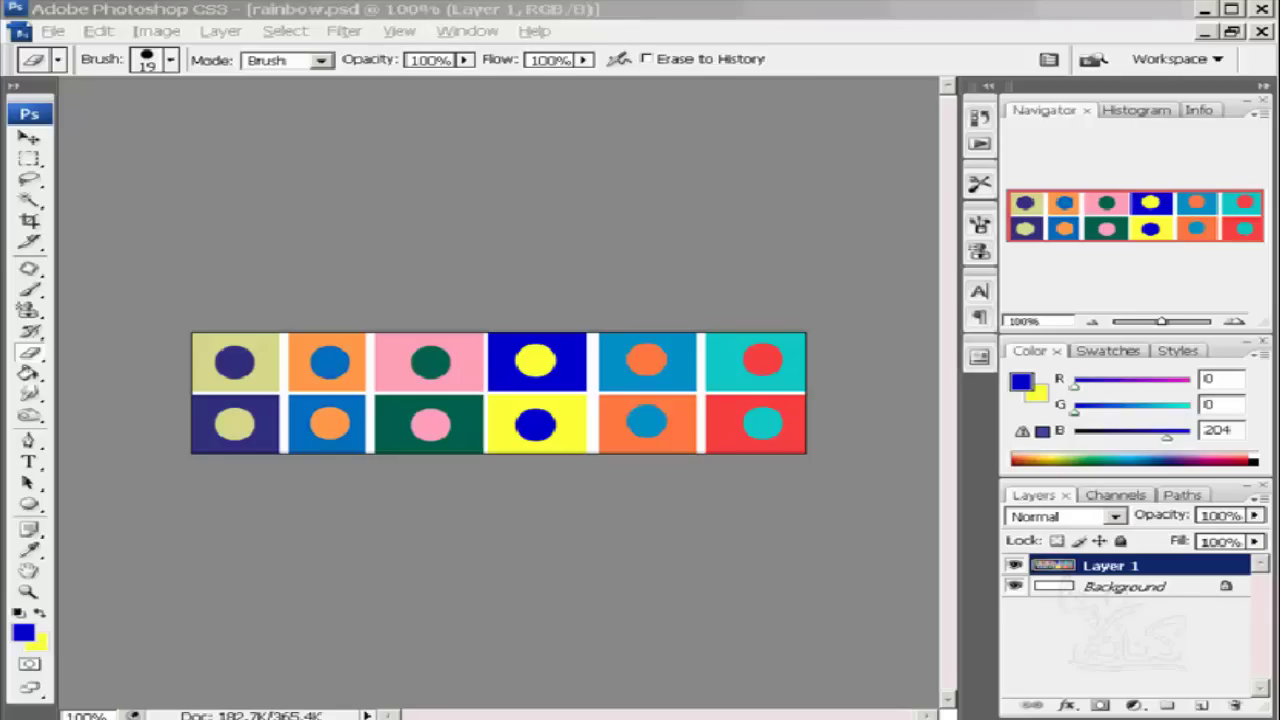
- Switch to the standard Eraser tool and show its Mode options, currently Brush
left_click(33, 358)
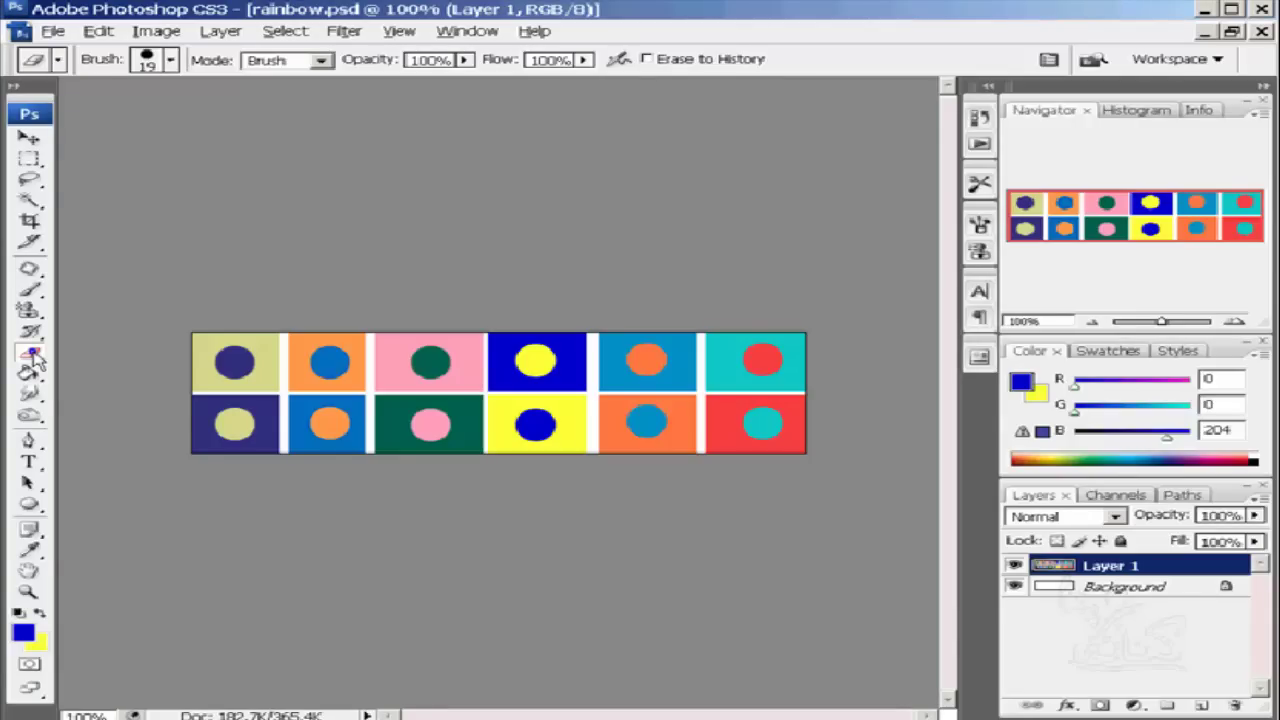
right_click(33, 358)
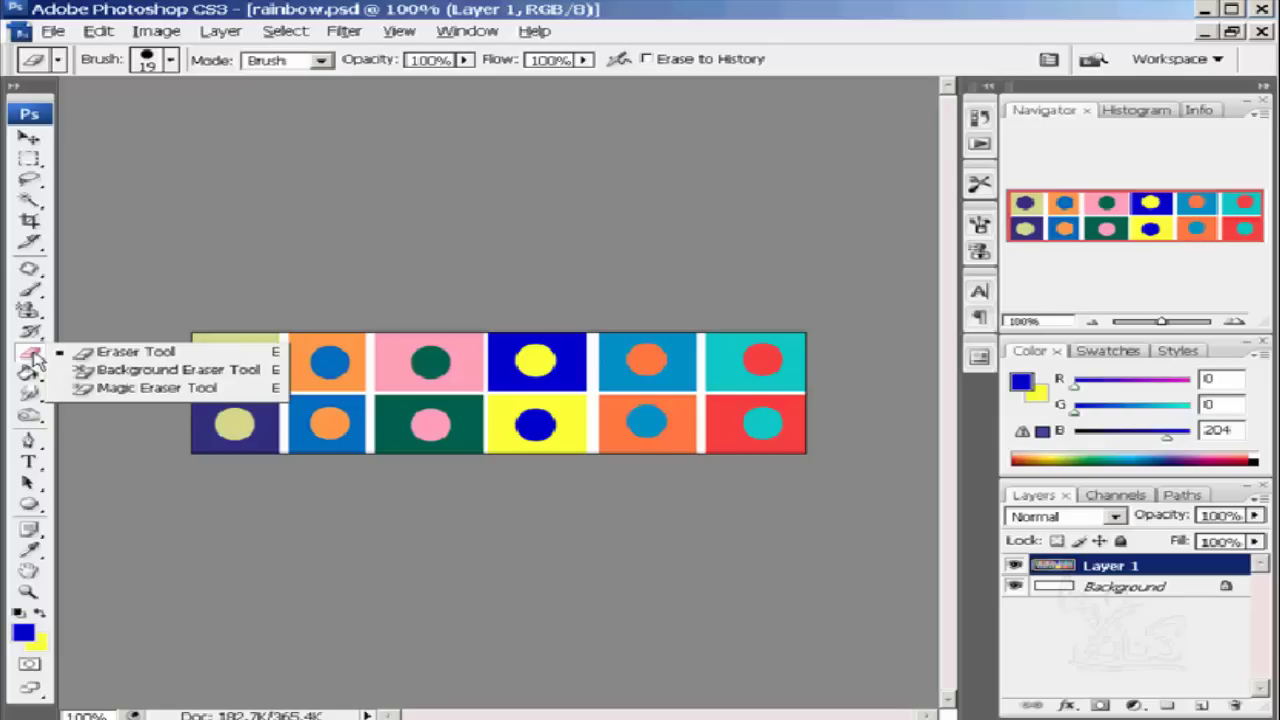
left_click(100, 356)
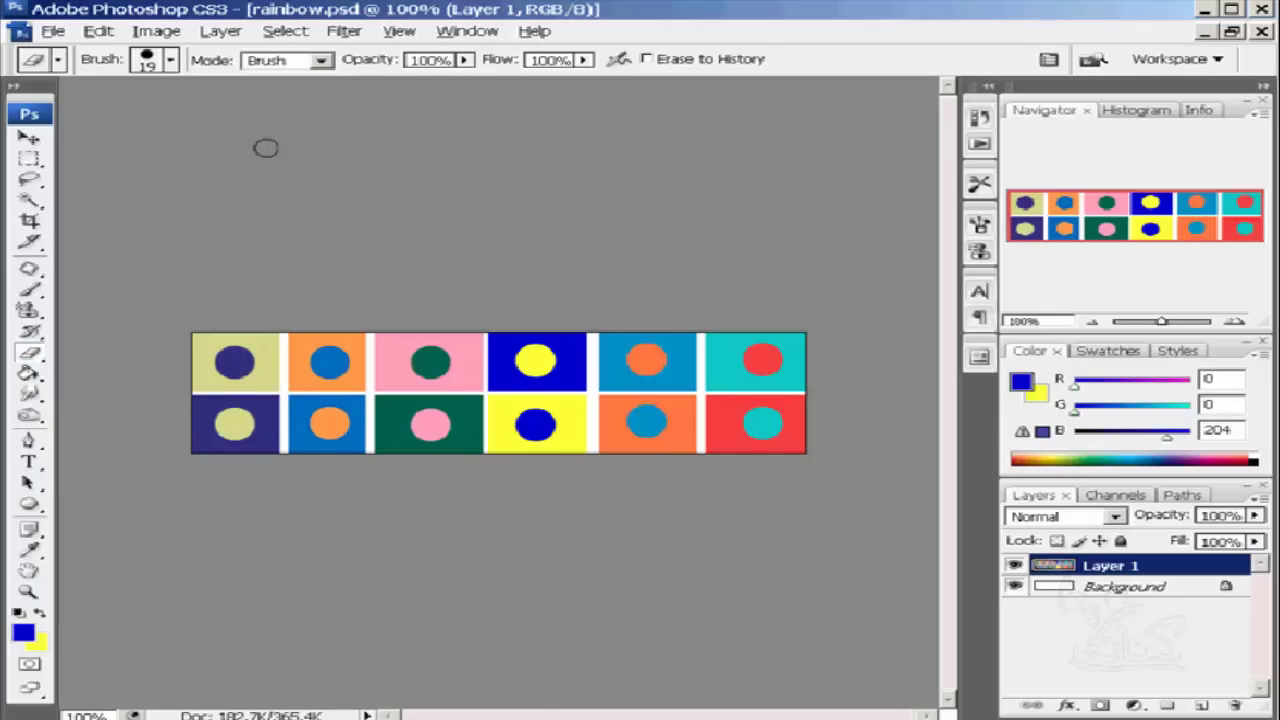
left_click(322, 61)
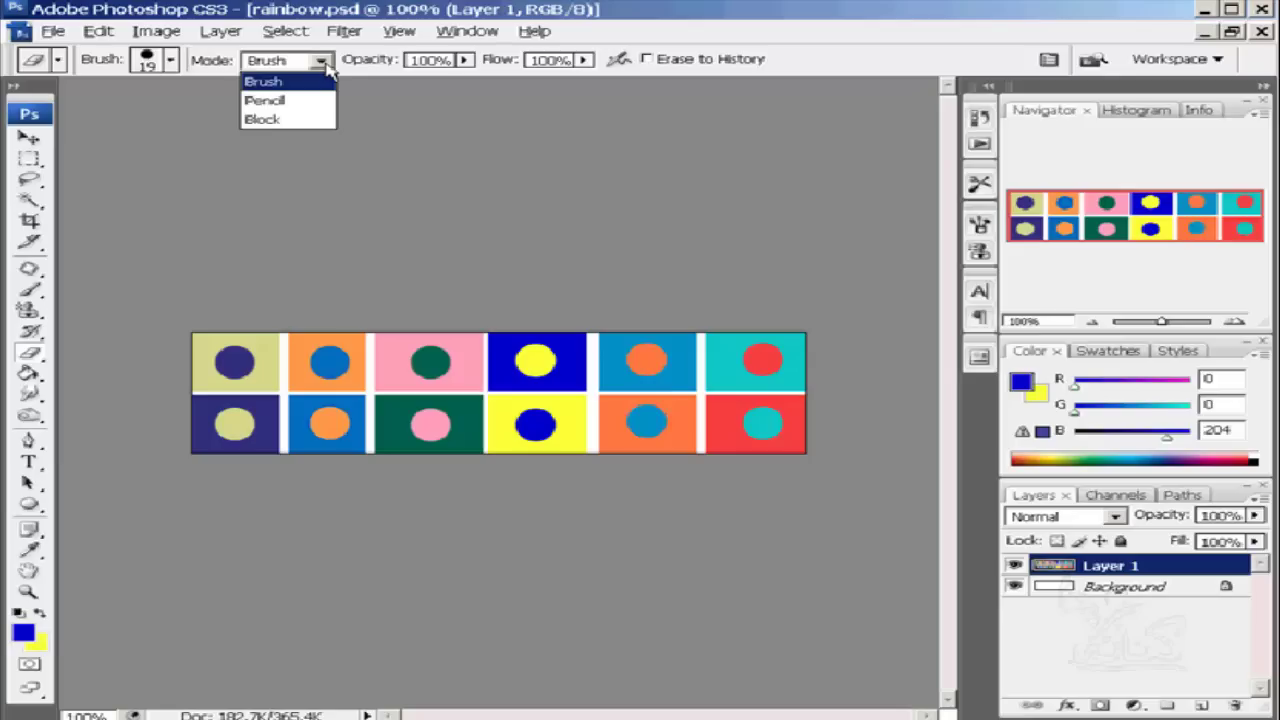
left_click(327, 65)
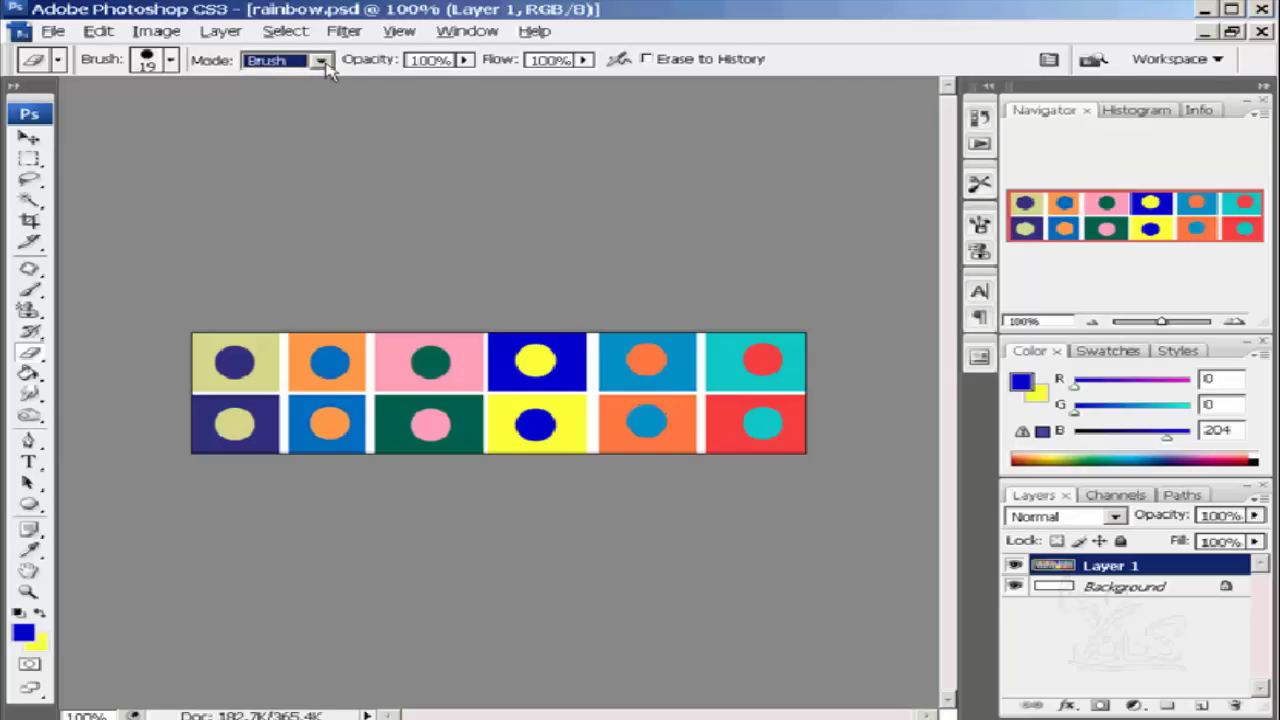
left_click(57, 61)
left_click(59, 62)
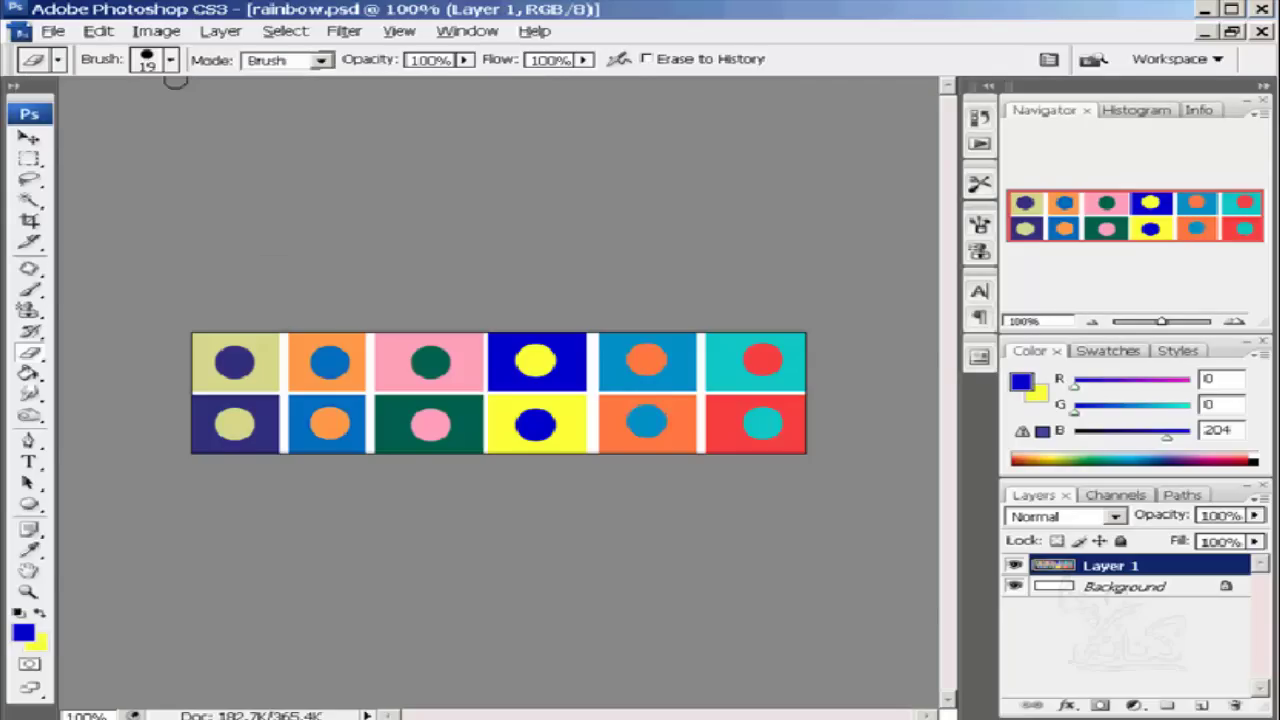
left_click(172, 60)
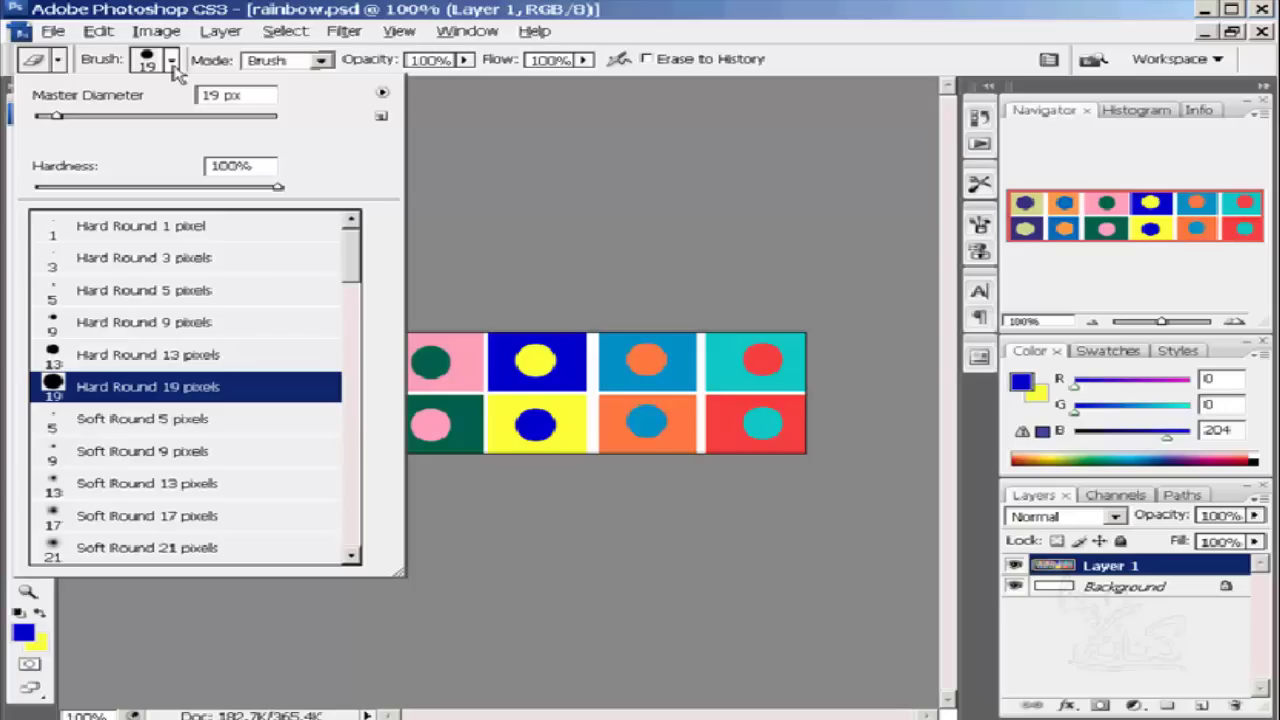
left_click(173, 65)
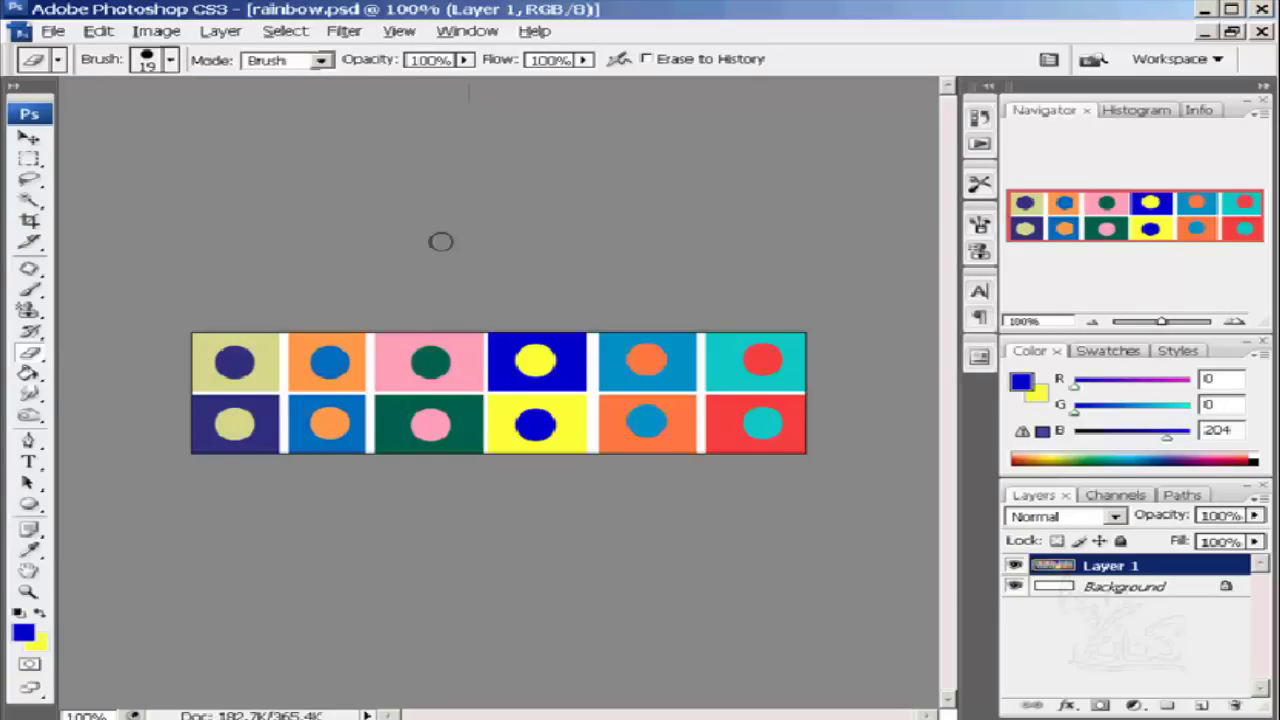
- Erase the top-left and bottom-left tiles, including their dots, to plain white
left_click_drag(270, 389, 190, 348)
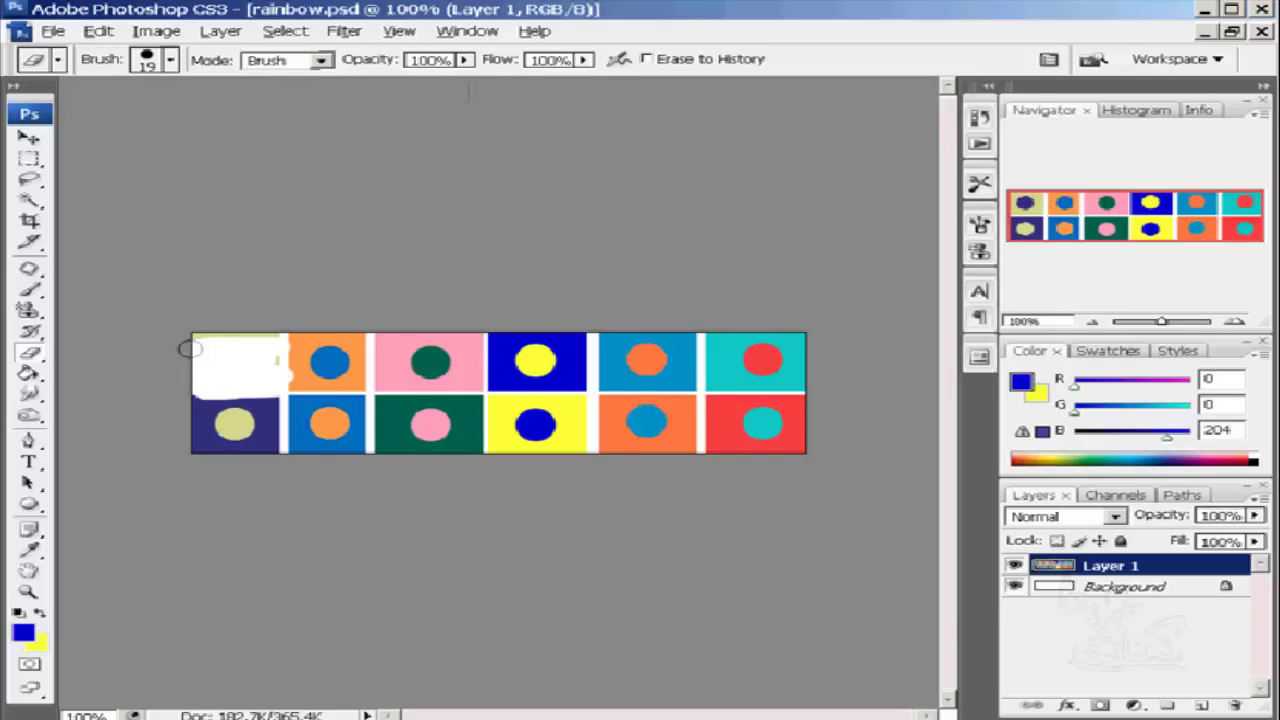
mouse_move(272, 340)
left_mouse_down()
mouse_move(222, 333)
mouse_move(268, 437)
mouse_move(231, 455)
mouse_move(200, 441)
mouse_move(229, 391)
mouse_move(199, 404)
left_mouse_up()
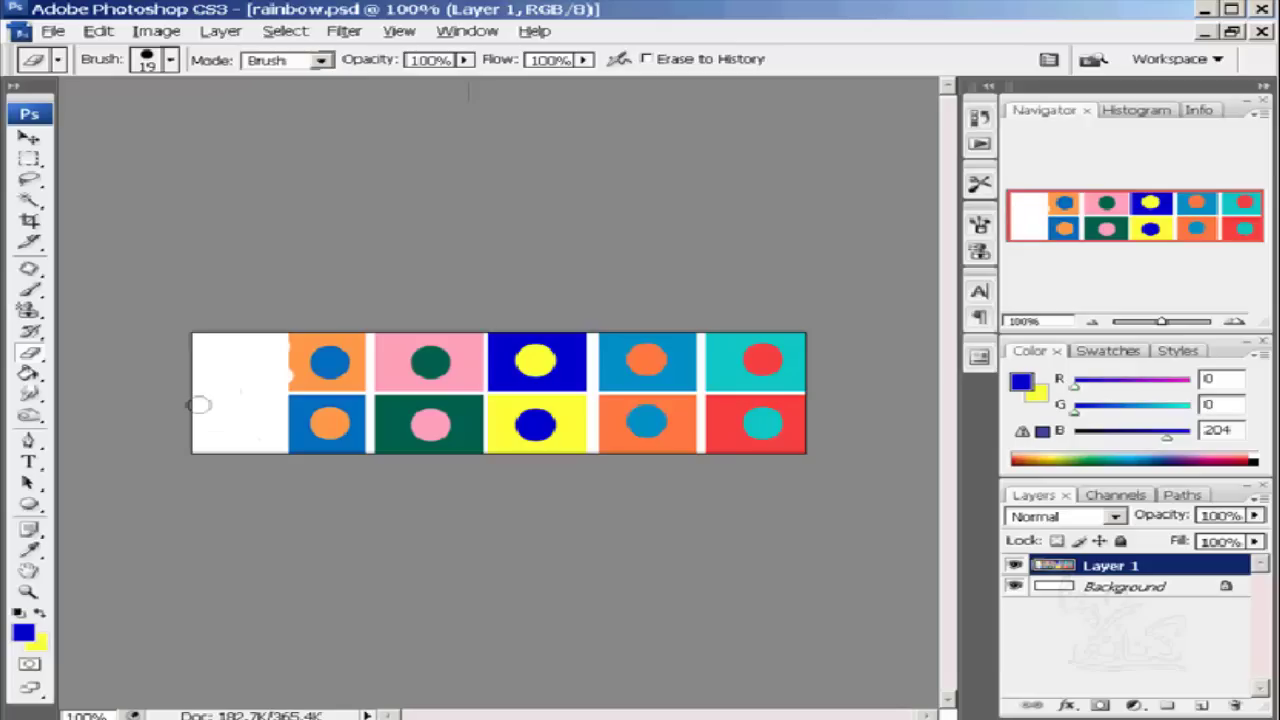
left_click(585, 60)
- Lower the eraser Flow to 27% and Opacity to 26%
left_click_drag(582, 78, 491, 80)
left_click(458, 60)
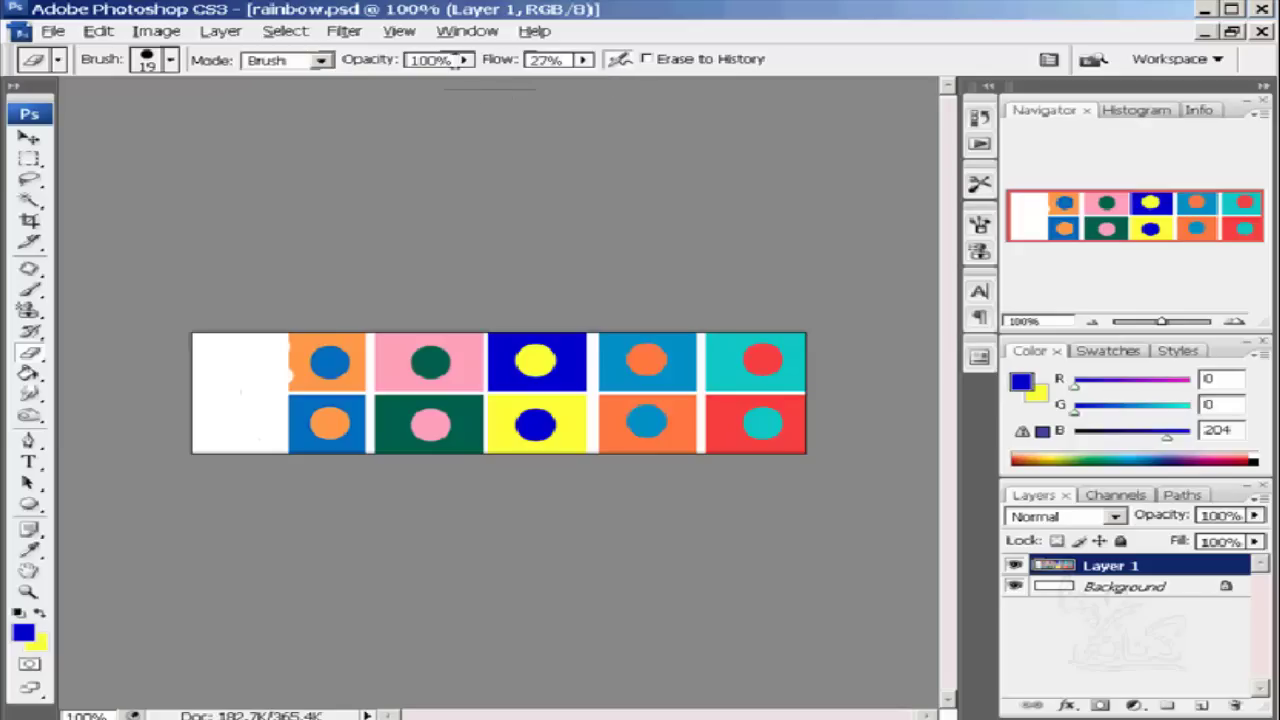
left_click(462, 60)
left_click_drag(466, 85, 370, 82)
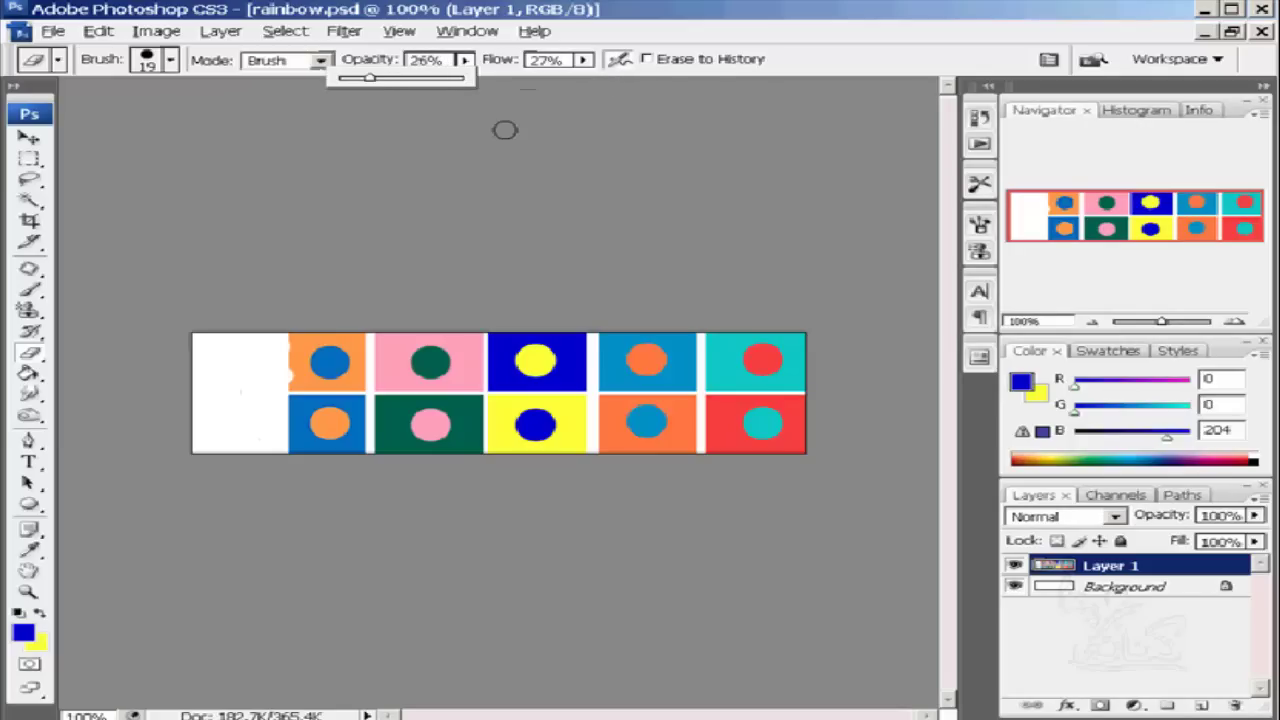
- Lightly fade the whole top row of tiles with the low-strength eraser
left_click(775, 346)
mouse_move(789, 340)
left_mouse_down()
mouse_move(618, 386)
mouse_move(580, 354)
mouse_move(572, 381)
mouse_move(456, 380)
mouse_move(454, 340)
mouse_move(305, 353)
mouse_move(279, 373)
mouse_move(458, 396)
mouse_move(267, 363)
left_mouse_up()
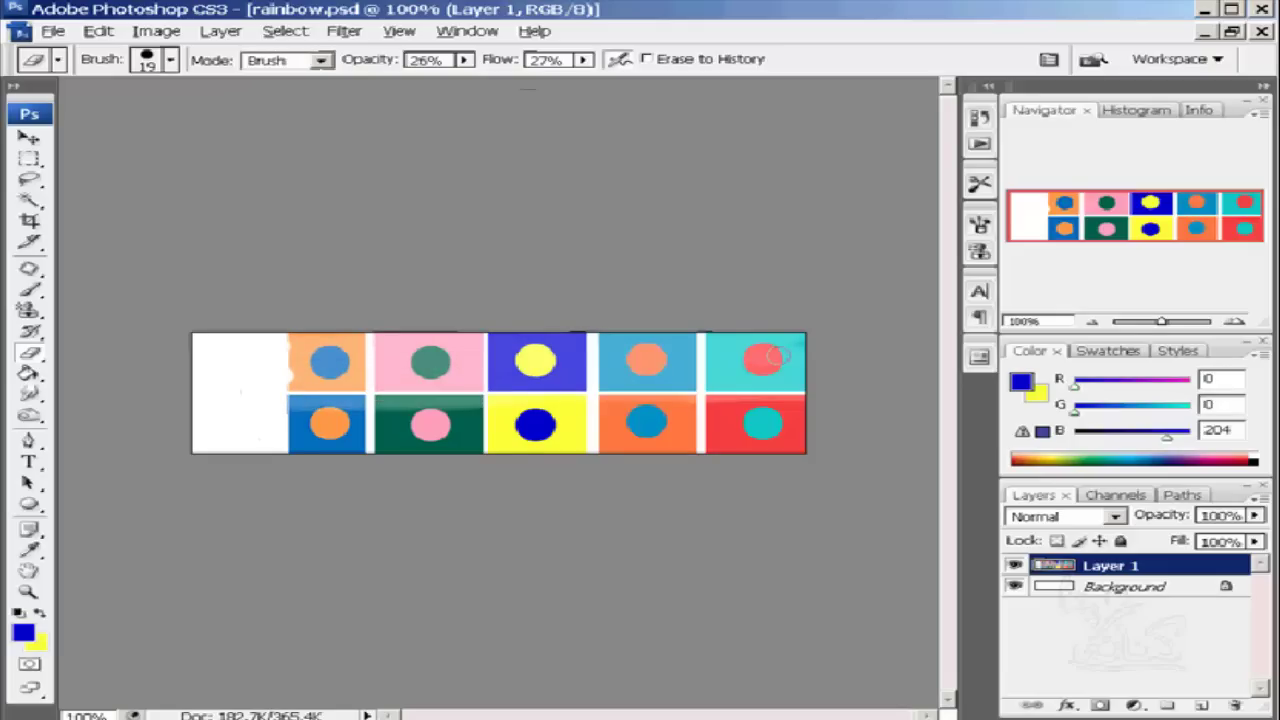
left_click_drag(775, 355, 502, 375)
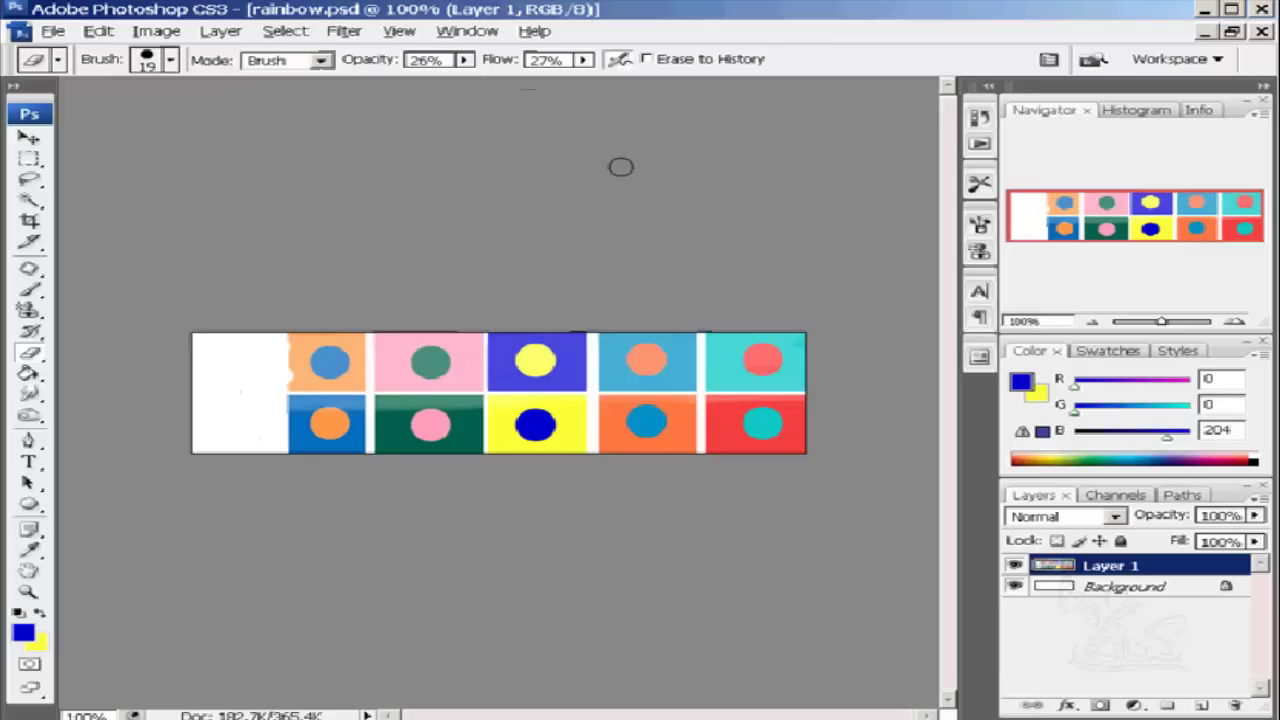
- Set the eraser to Pencil mode, fade streaks on the cyan and dark green tiles, zoom to 200%
left_click(322, 62)
left_click(296, 102)
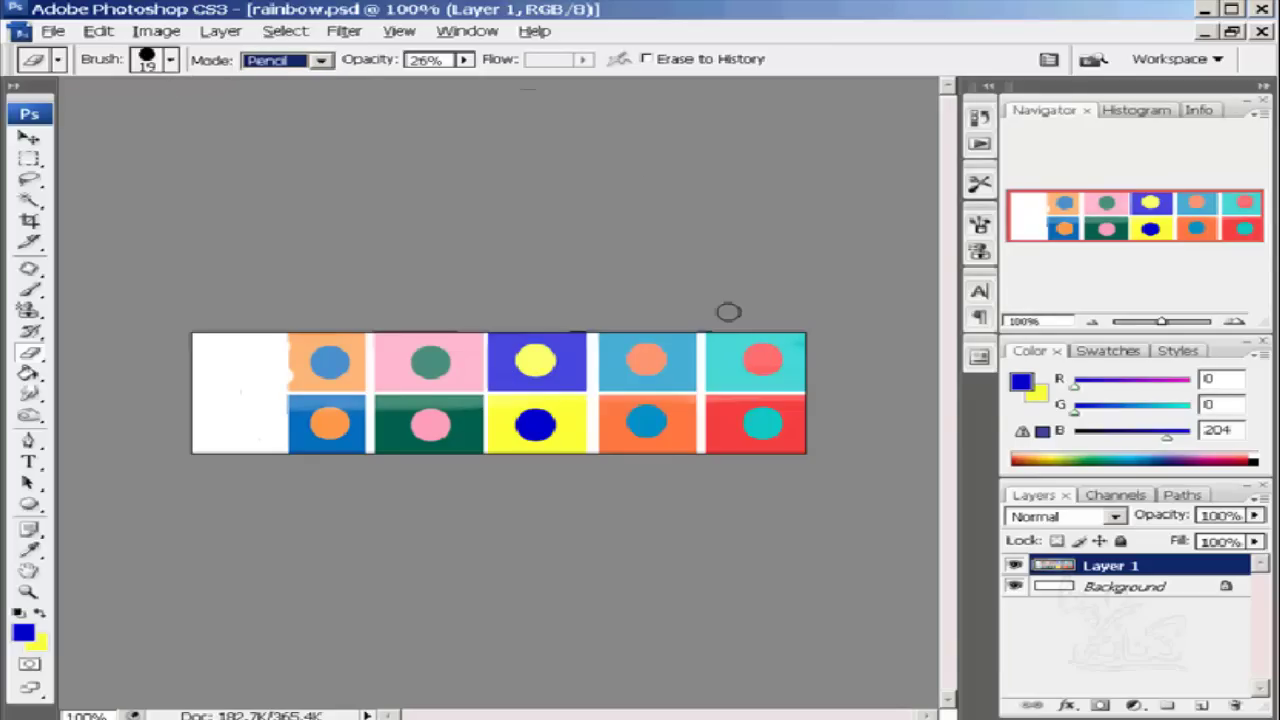
mouse_move(792, 347)
left_mouse_down()
mouse_move(804, 366)
mouse_move(784, 323)
mouse_move(768, 390)
mouse_move(740, 334)
mouse_move(722, 338)
mouse_move(732, 404)
left_mouse_up()
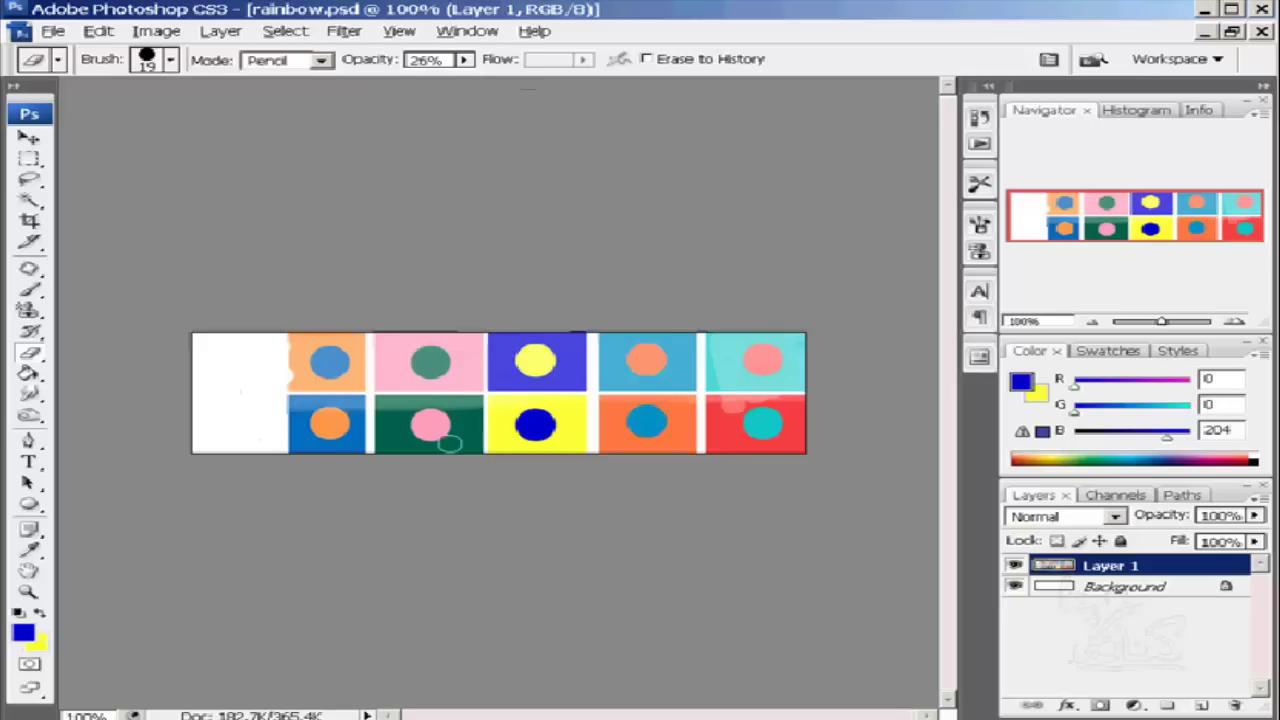
mouse_move(471, 435)
left_mouse_down()
mouse_move(380, 435)
mouse_move(465, 437)
left_mouse_up()
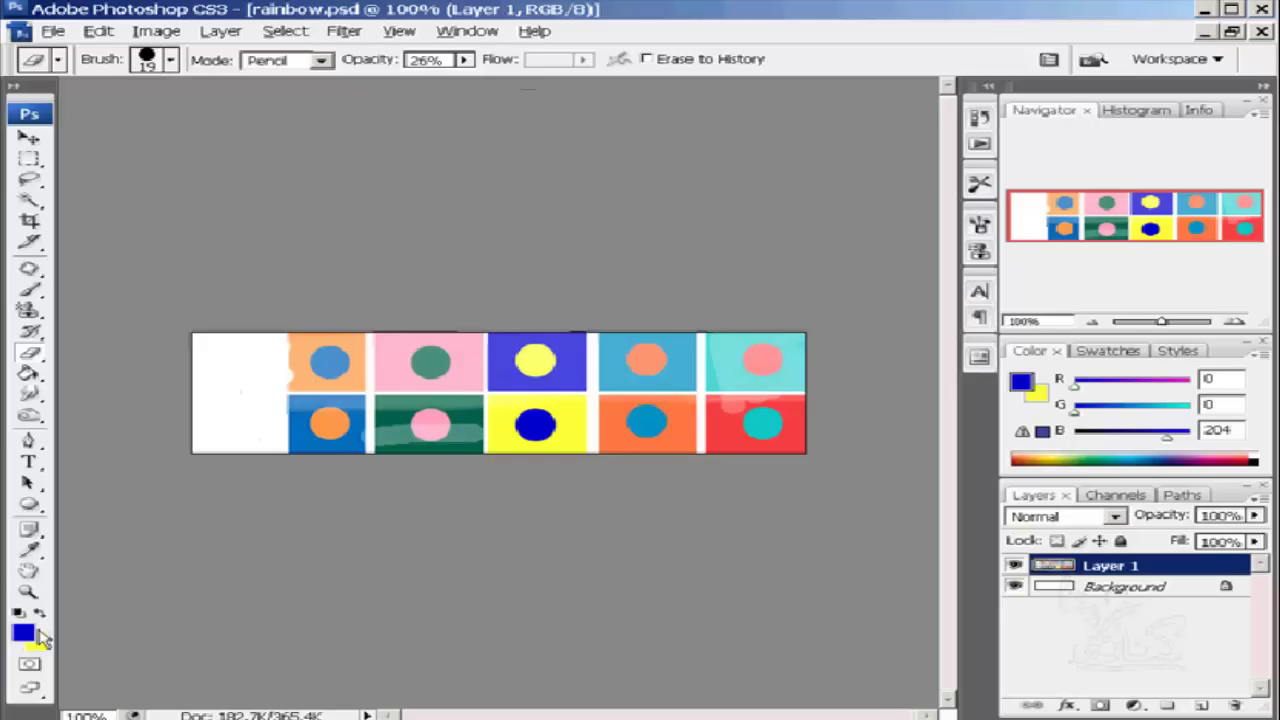
left_click(28, 591)
left_click(415, 400)
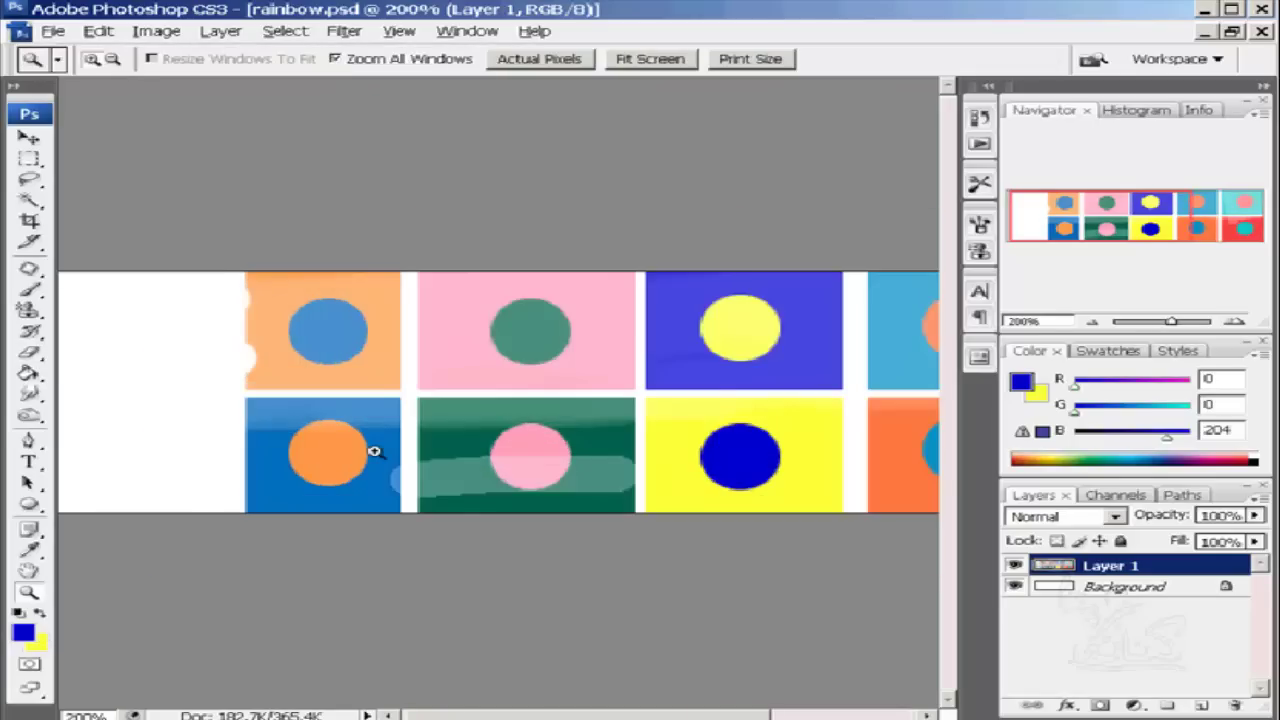
- Zoom in through 400% to 3200% on the faded green streak
left_click(428, 512)
left_click(437, 527)
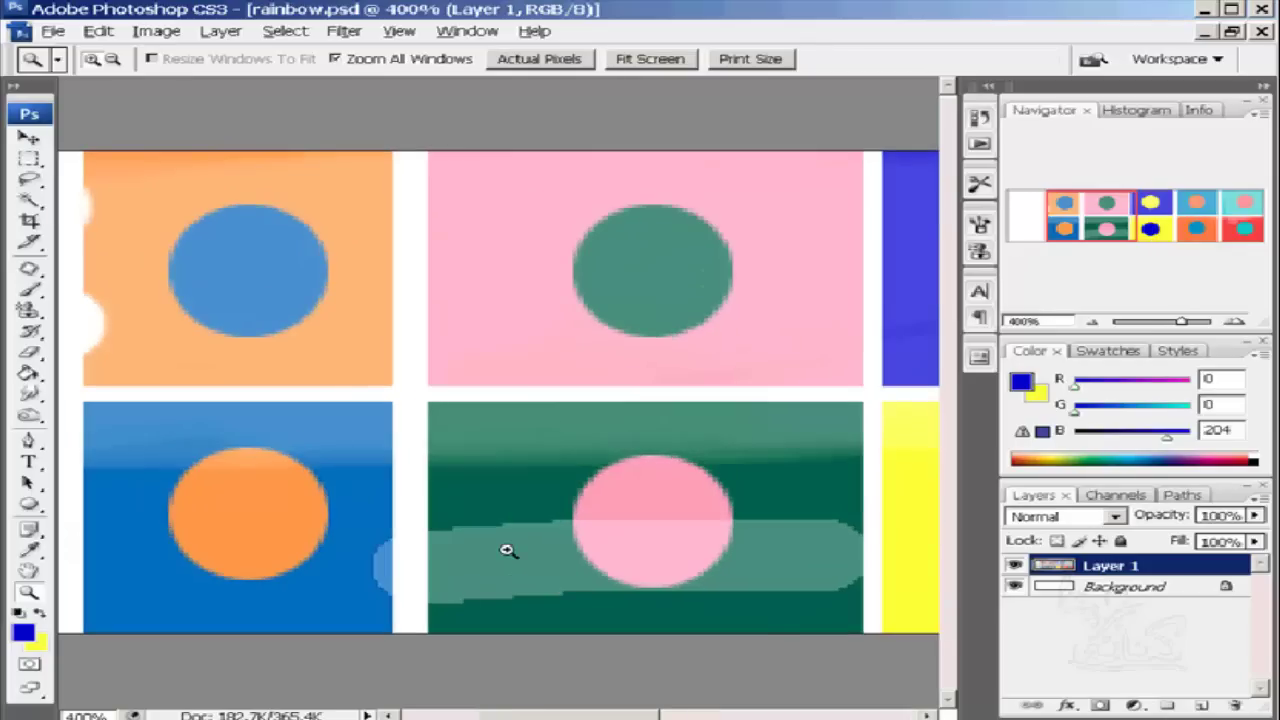
left_click_drag(507, 550, 530, 565)
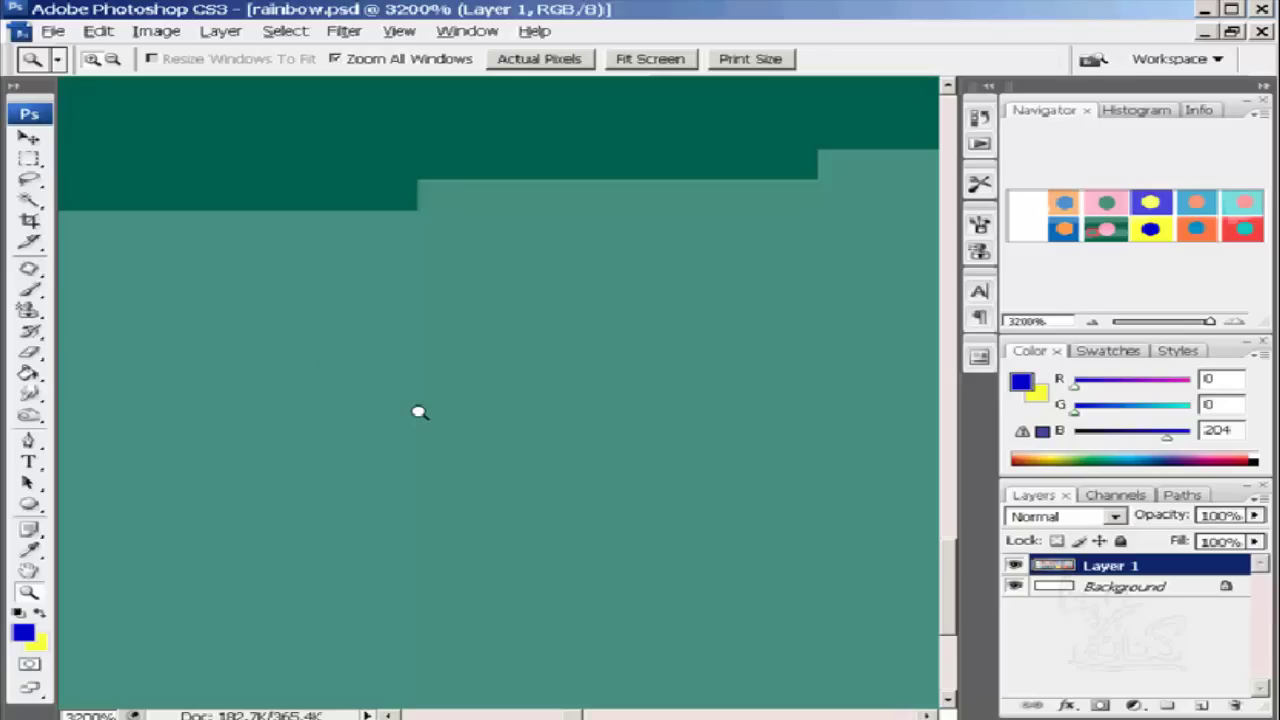
- Return the view to Fit Screen, then Actual Pixels, and show the History panel
left_click(636, 70)
left_click(566, 62)
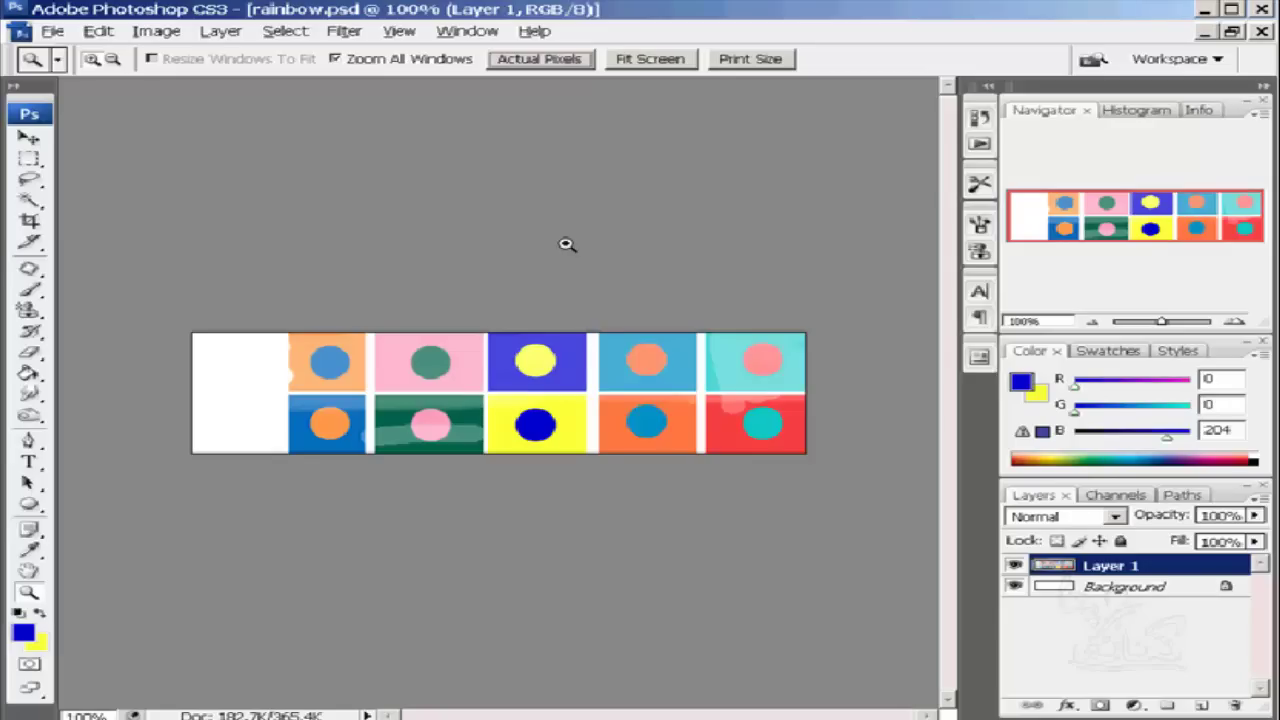
left_click(979, 118)
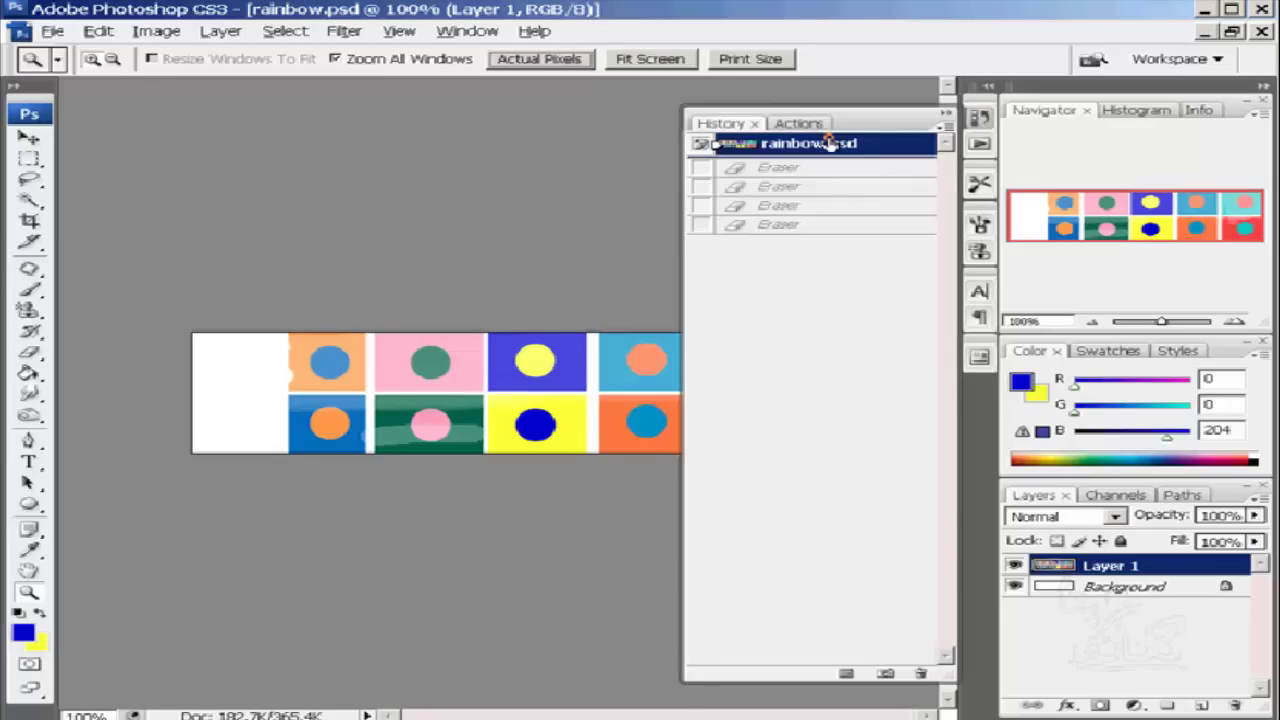
- Revert to the original rainbow.psd snapshot and switch to the Magic Eraser tool
left_click(808, 143)
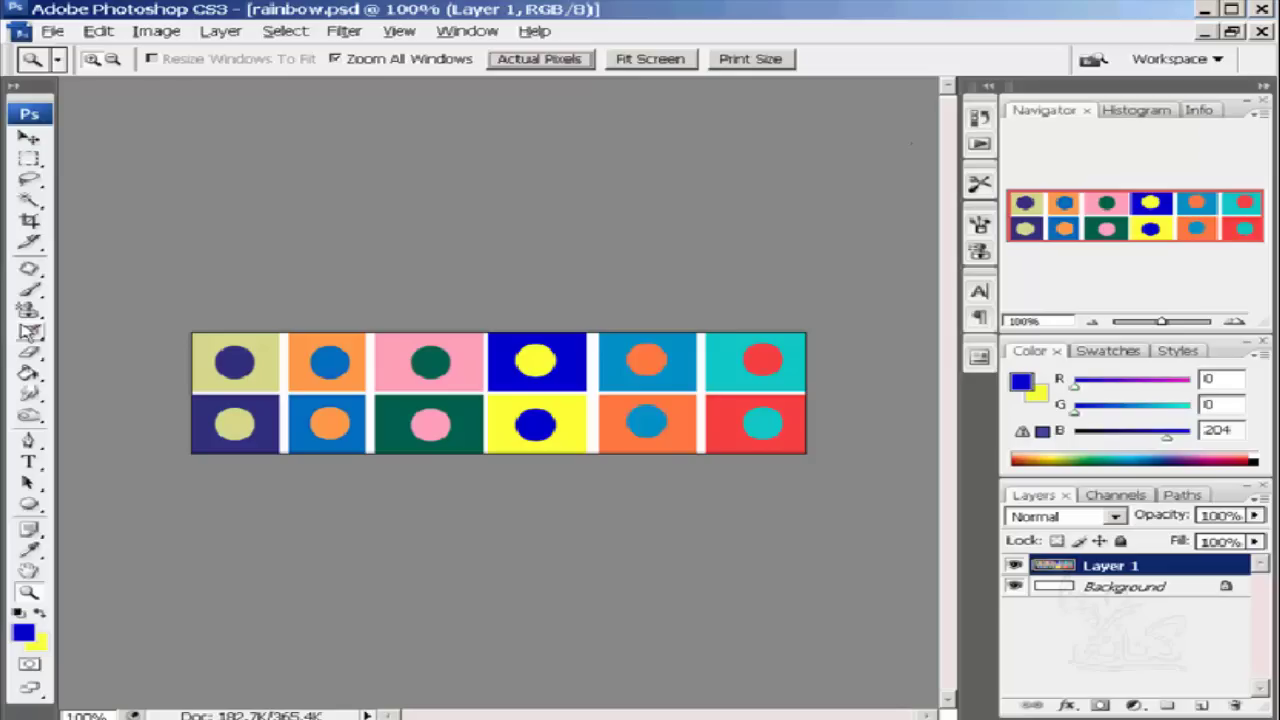
left_click(31, 357)
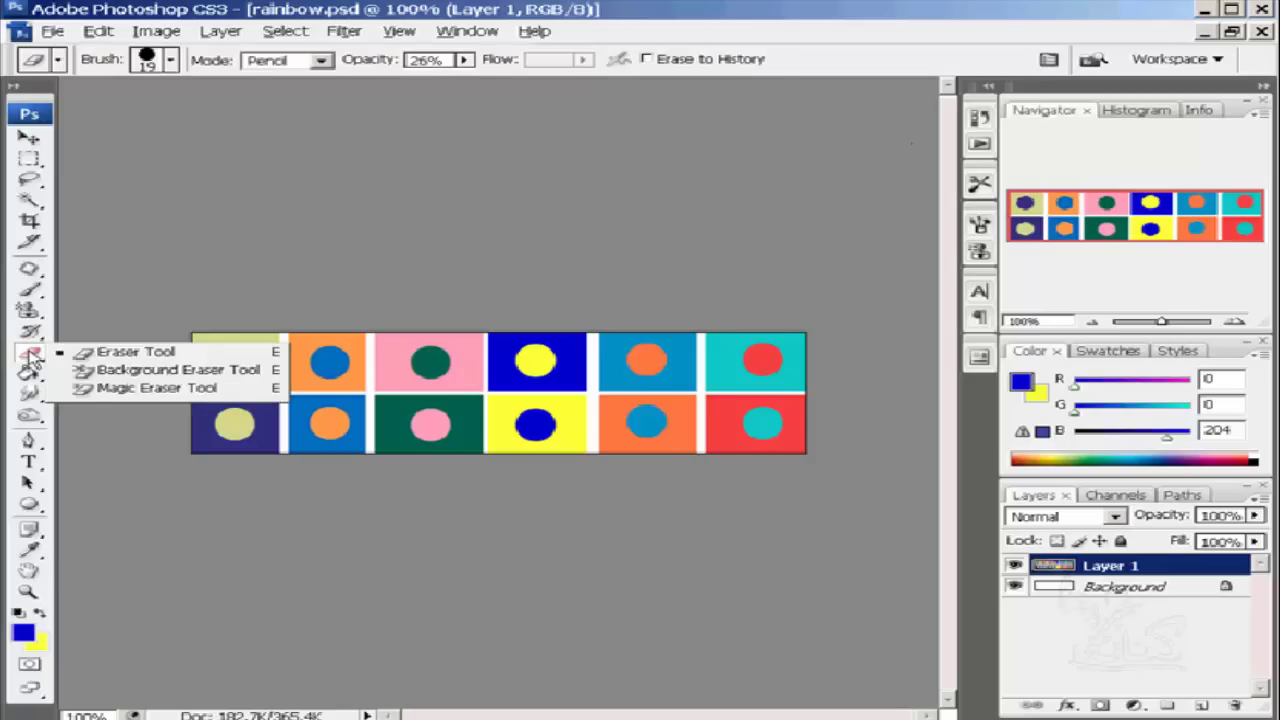
left_click(92, 390)
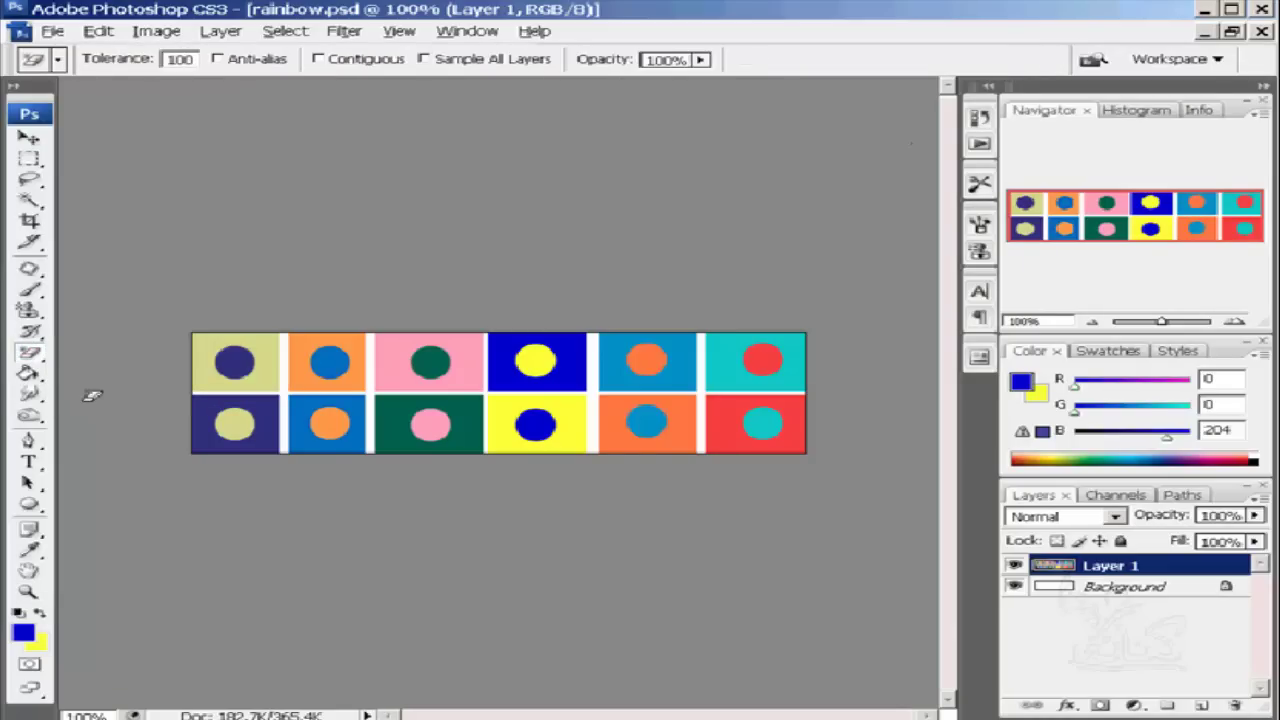
right_click(38, 355)
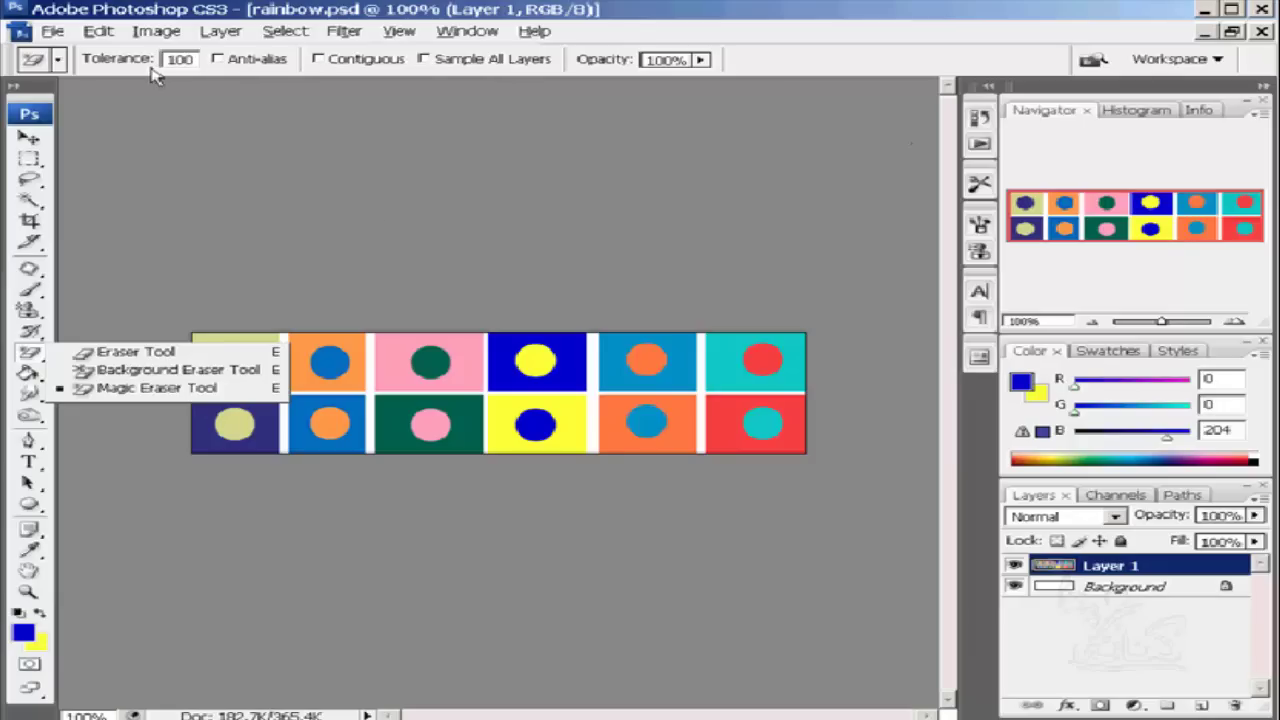
- Set the Magic Eraser tolerance to 10 and erase the first tile's matching colour
left_click_drag(188, 55, 160, 58)
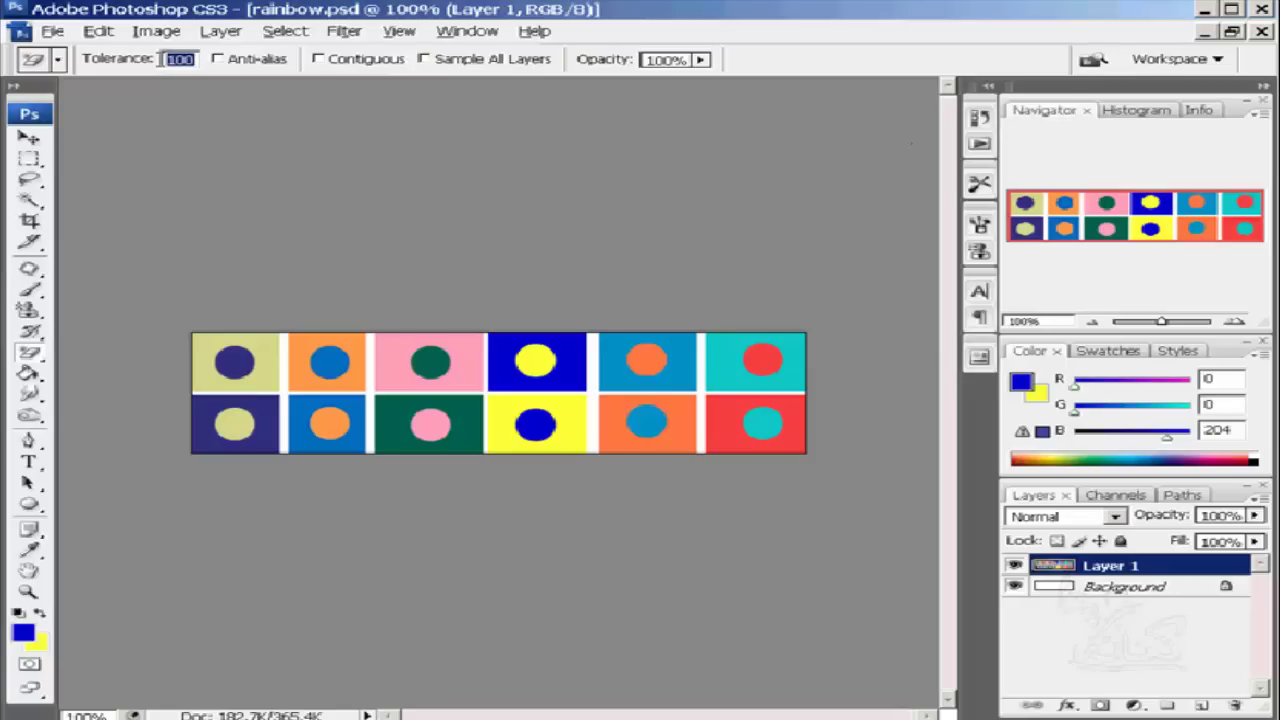
type("10")
left_click(208, 343)
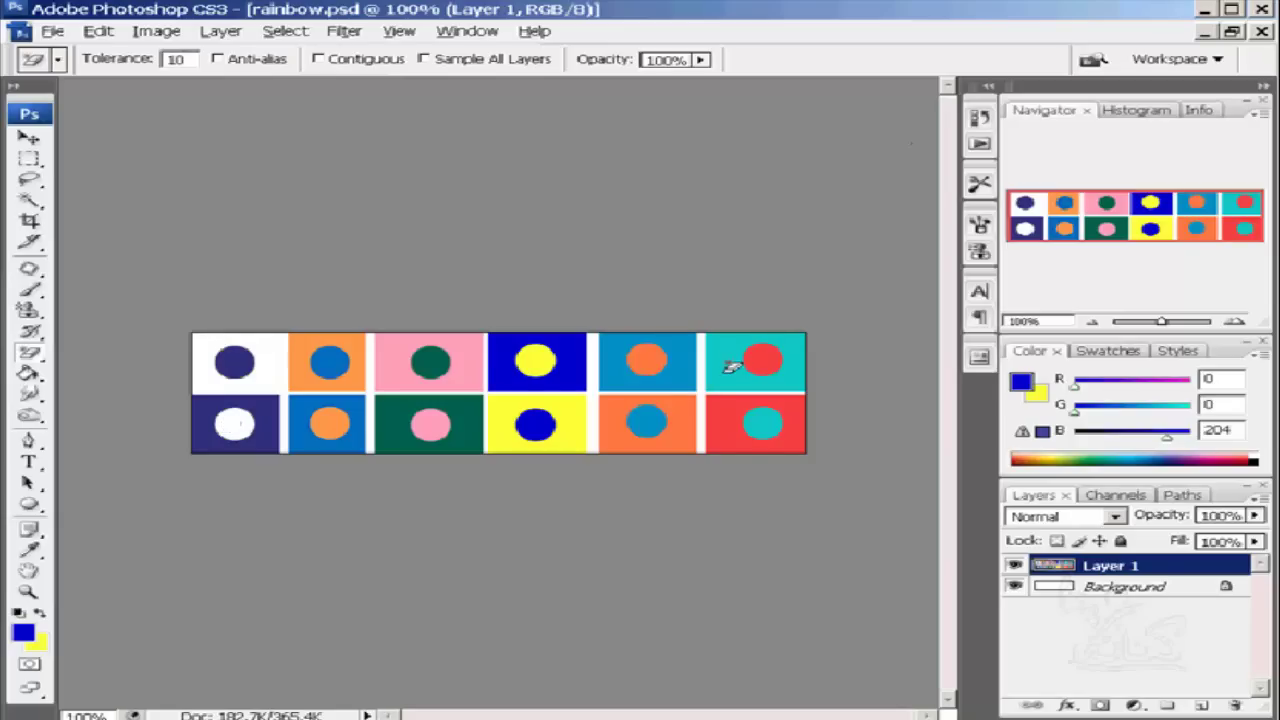
- Erase the teal and blue areas to white, then revert to the rainbow.psd snapshot
left_click(801, 338)
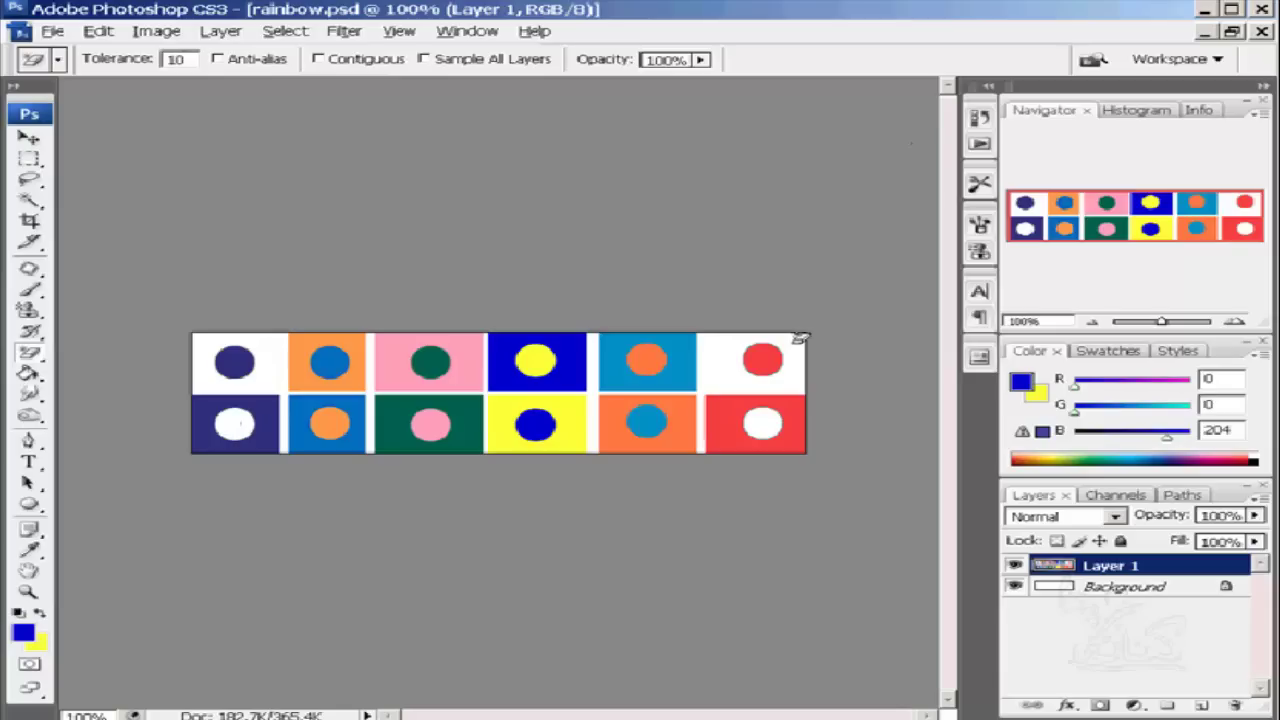
left_click(692, 343)
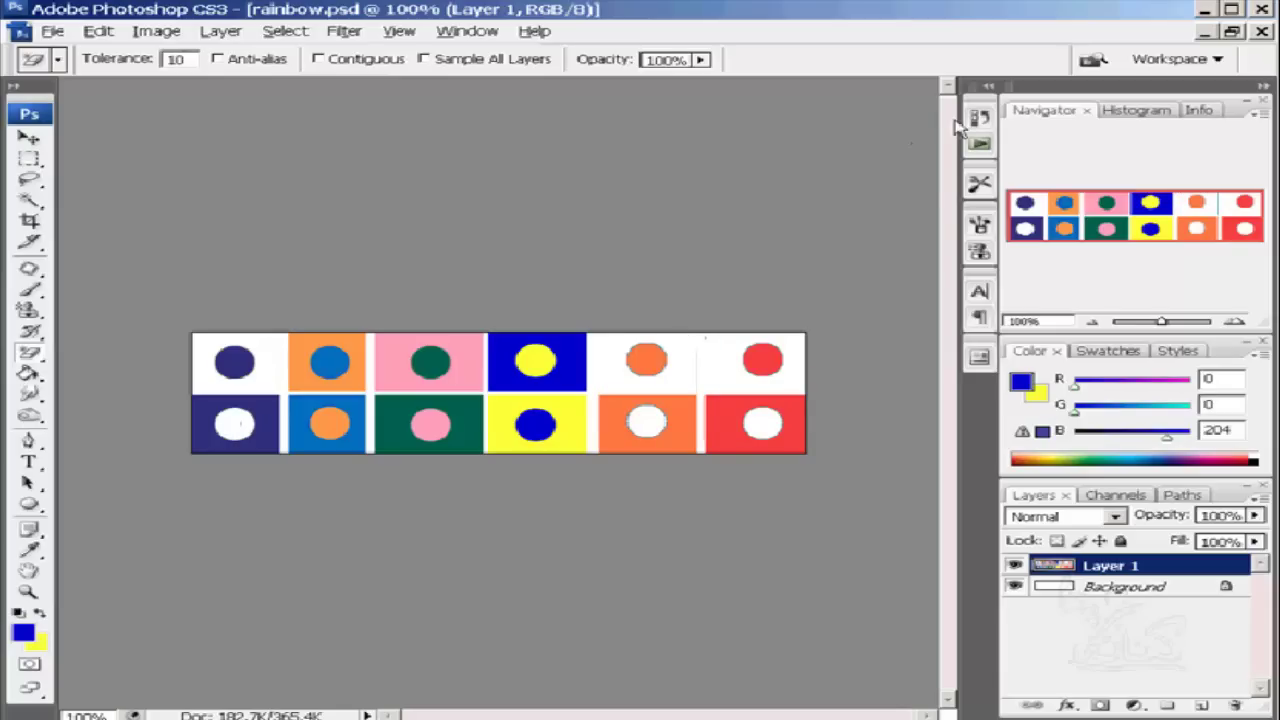
left_click(979, 118)
left_click(884, 144)
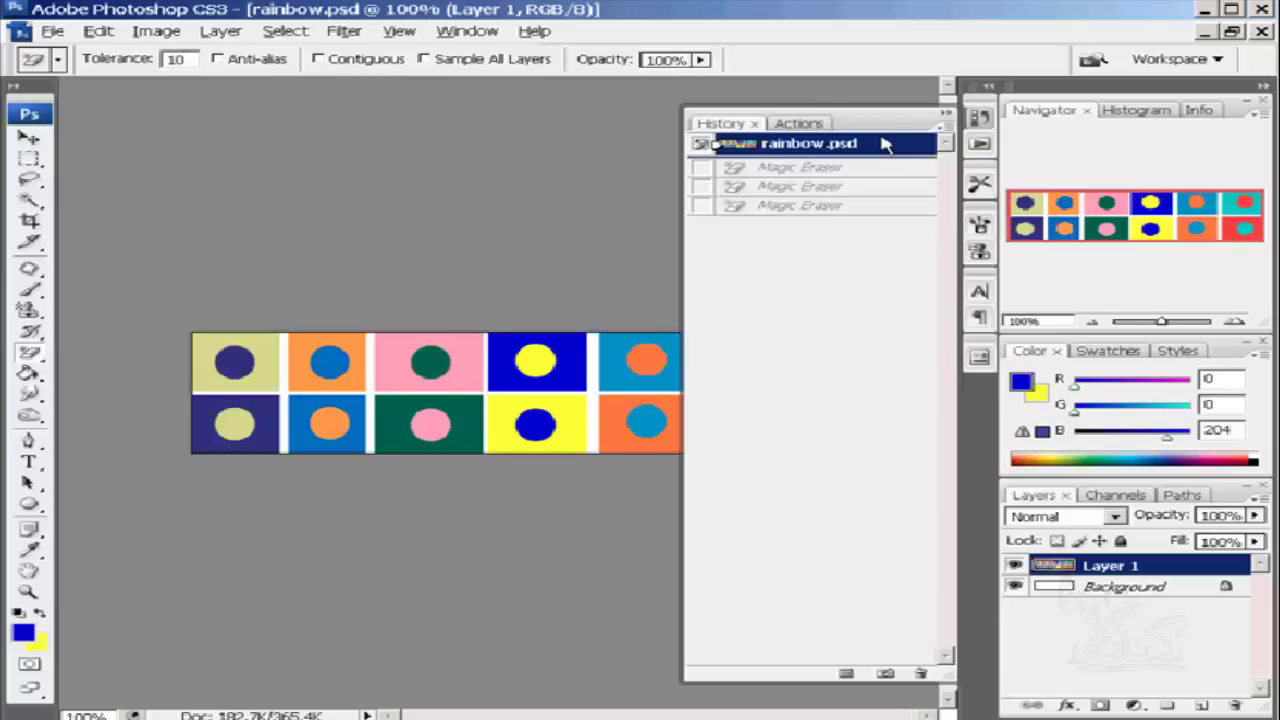
- With Contiguous on, erase the first four top-row tile backgrounds to white
left_click(386, 183)
left_click(319, 59)
left_click(272, 340)
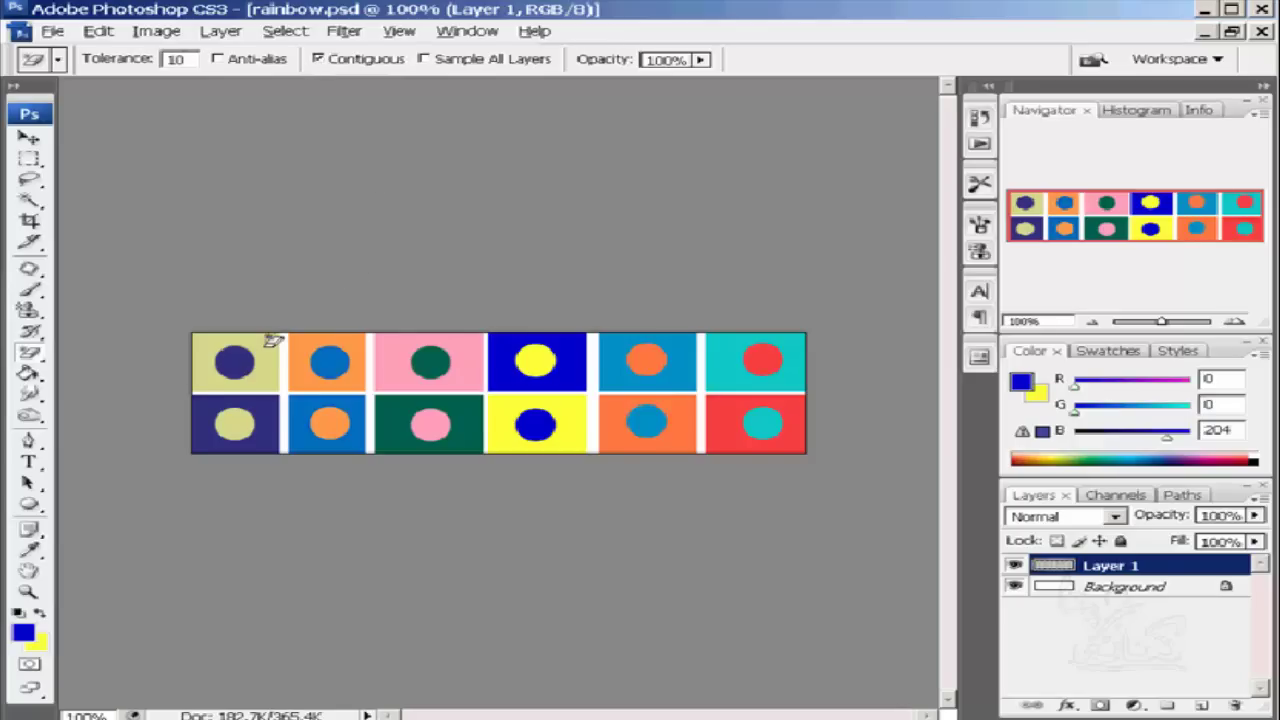
left_click(272, 340)
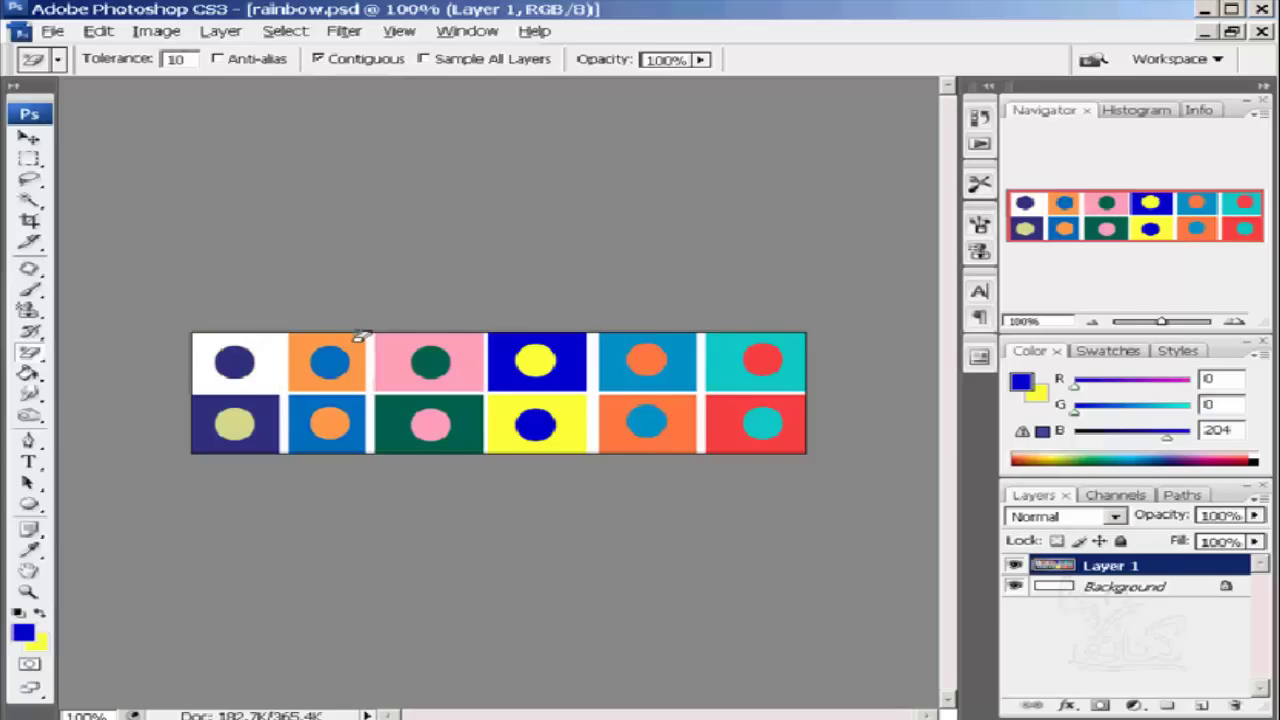
left_click(353, 341)
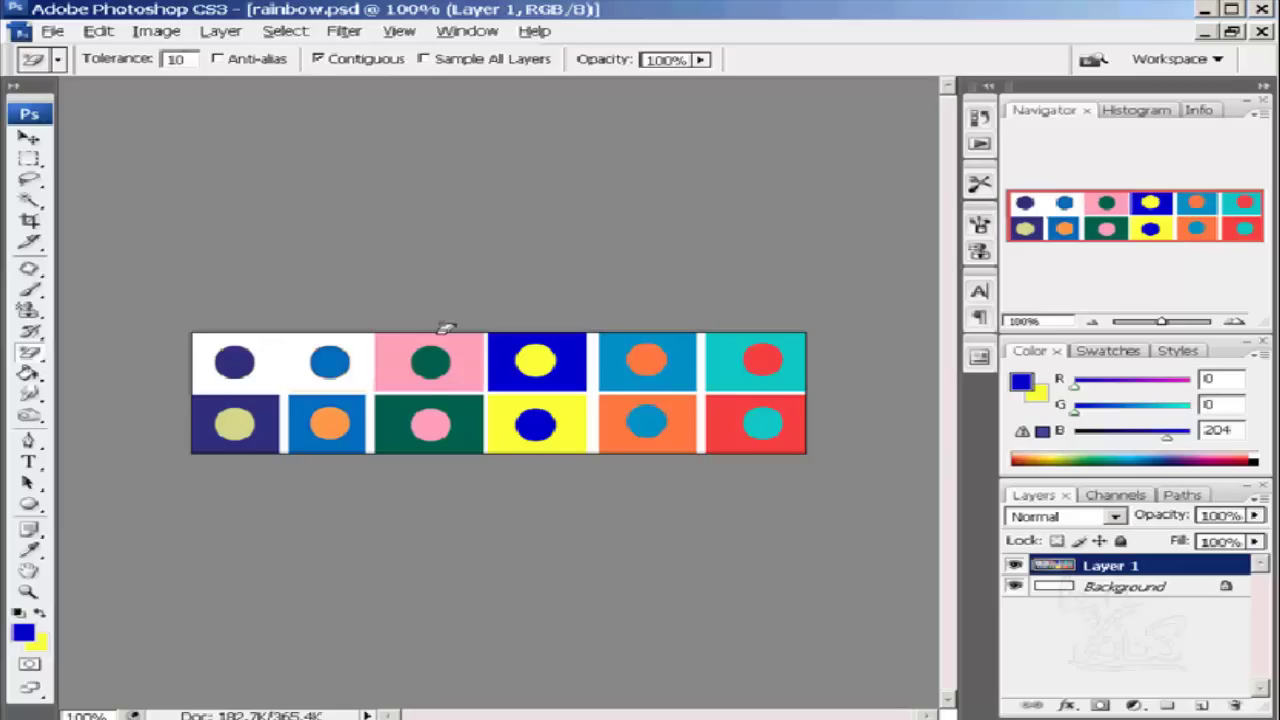
left_click(398, 342)
left_click(505, 341)
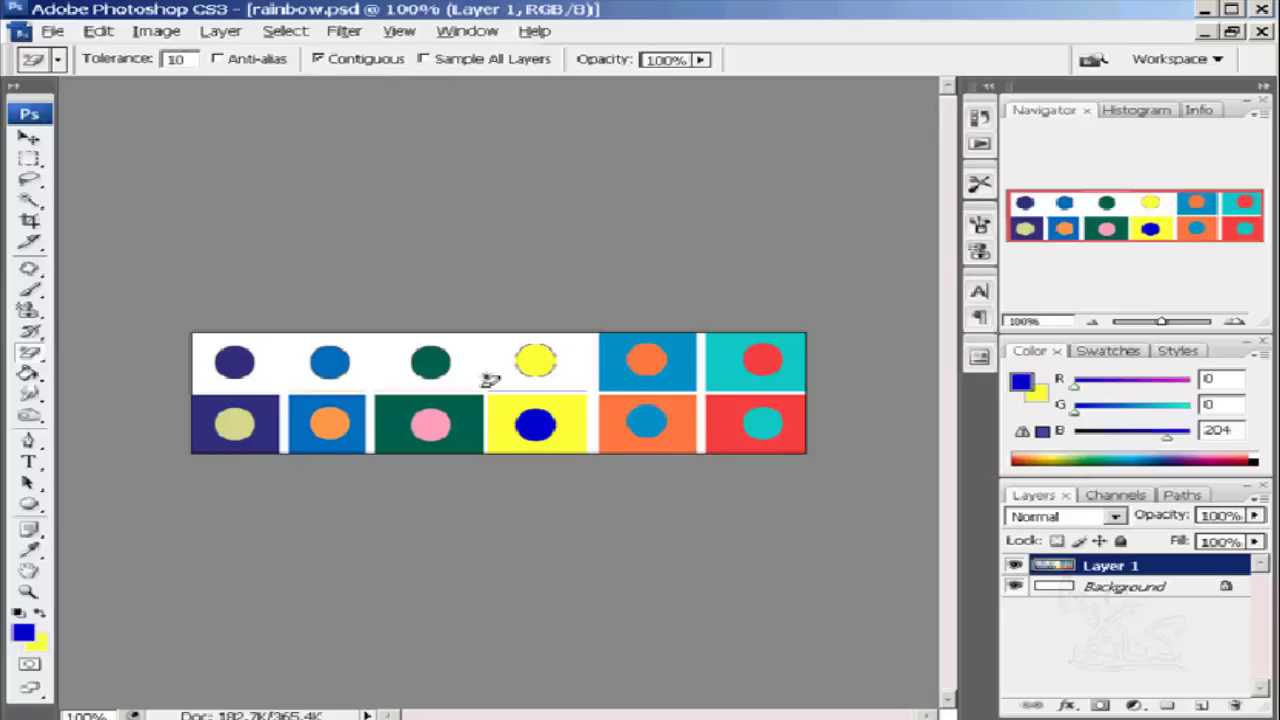
- Set tolerance to 100, turn Contiguous off, and wipe all red and orange areas white
double_click(180, 58)
type("100")
left_click(318, 59)
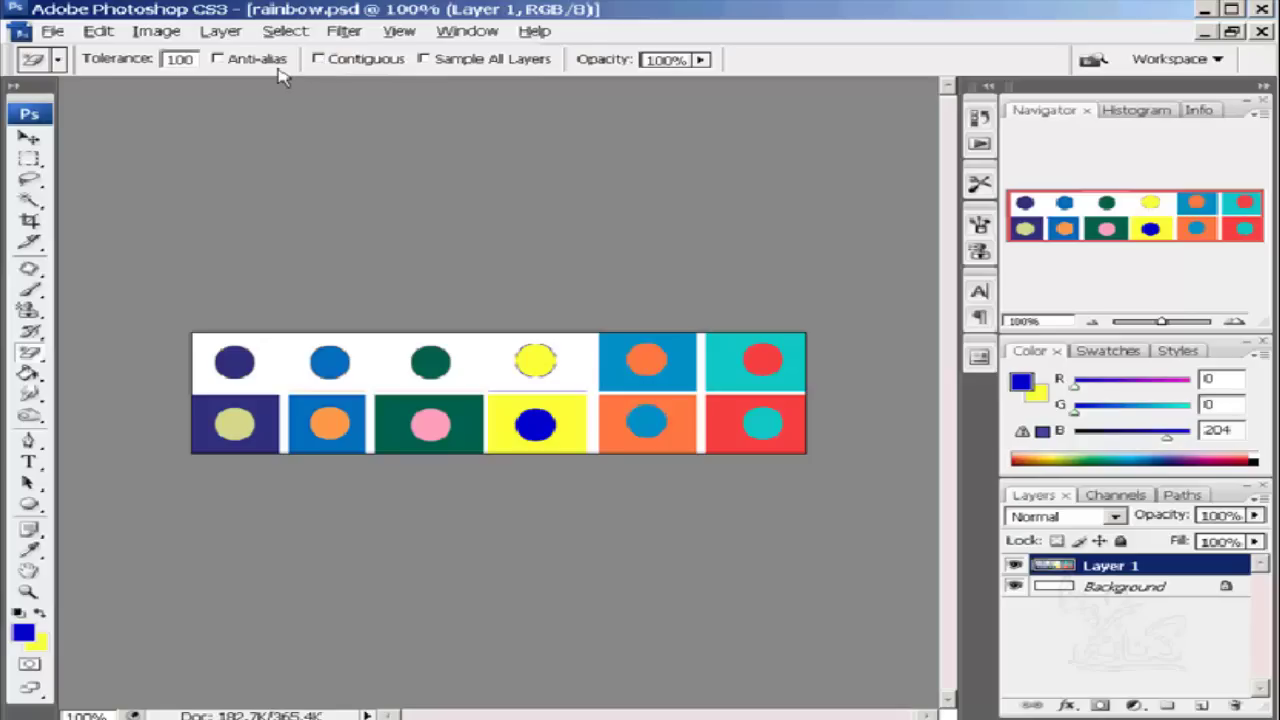
left_click(795, 407)
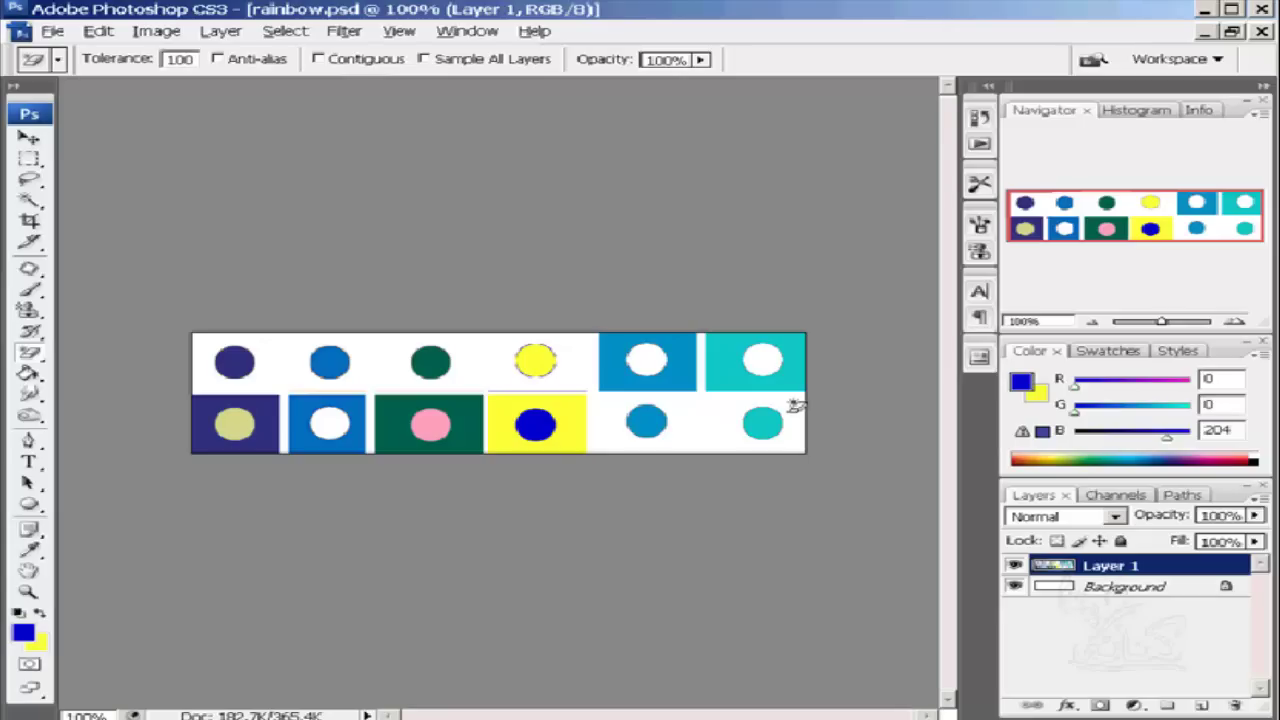
left_click(980, 118)
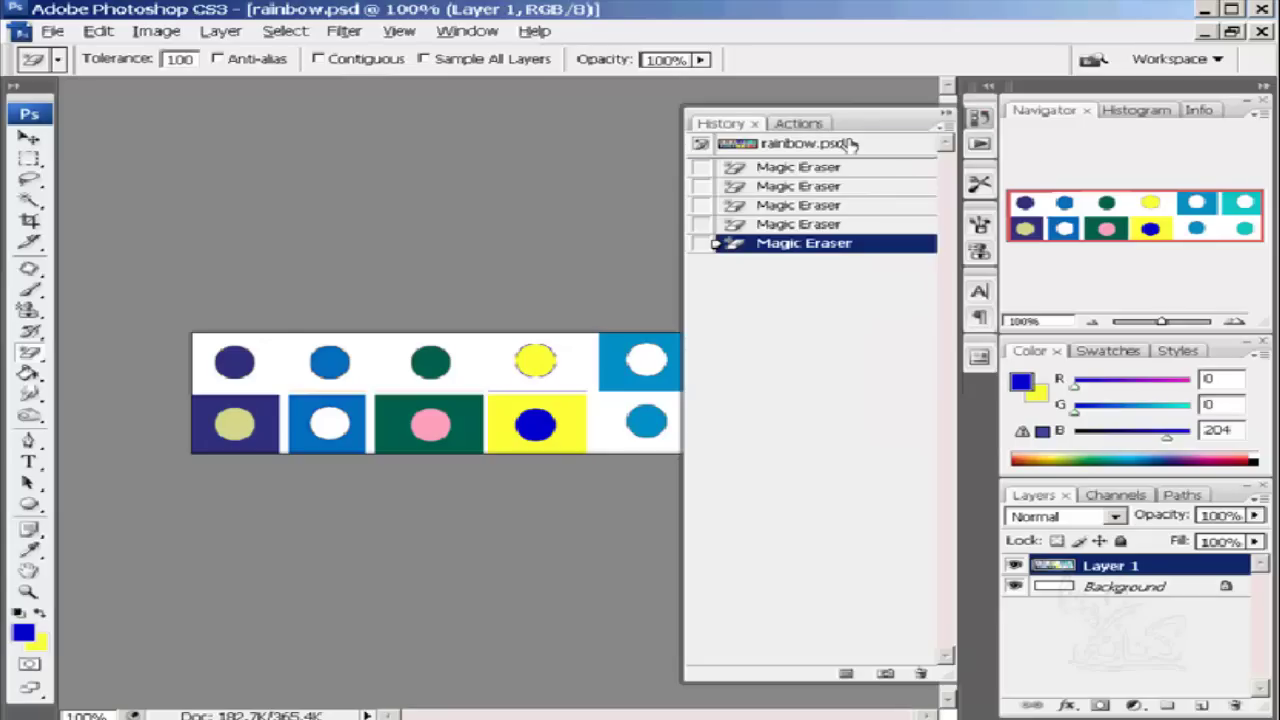
- Revert to the rainbow.psd snapshot and lower the Magic Eraser opacity to 50%
left_click(850, 144)
left_click(980, 121)
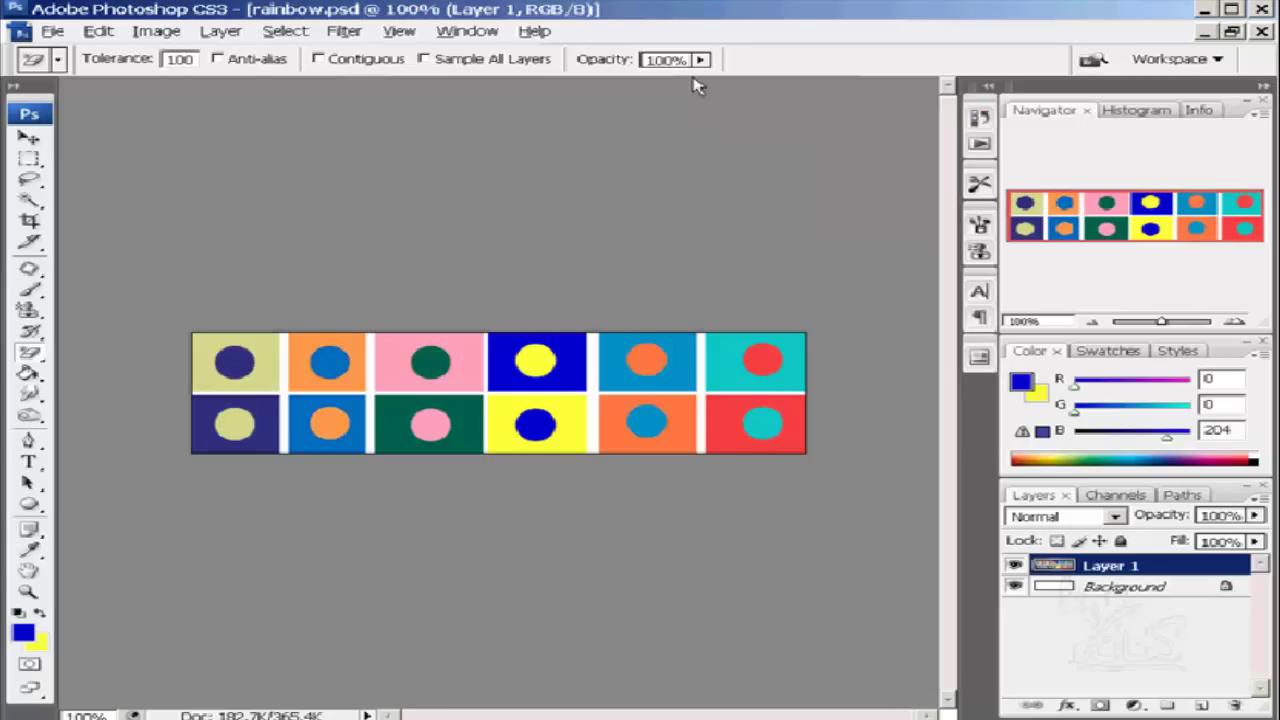
left_click(700, 60)
mouse_move(697, 78)
left_mouse_down()
mouse_move(620, 78)
mouse_move(638, 78)
left_mouse_up()
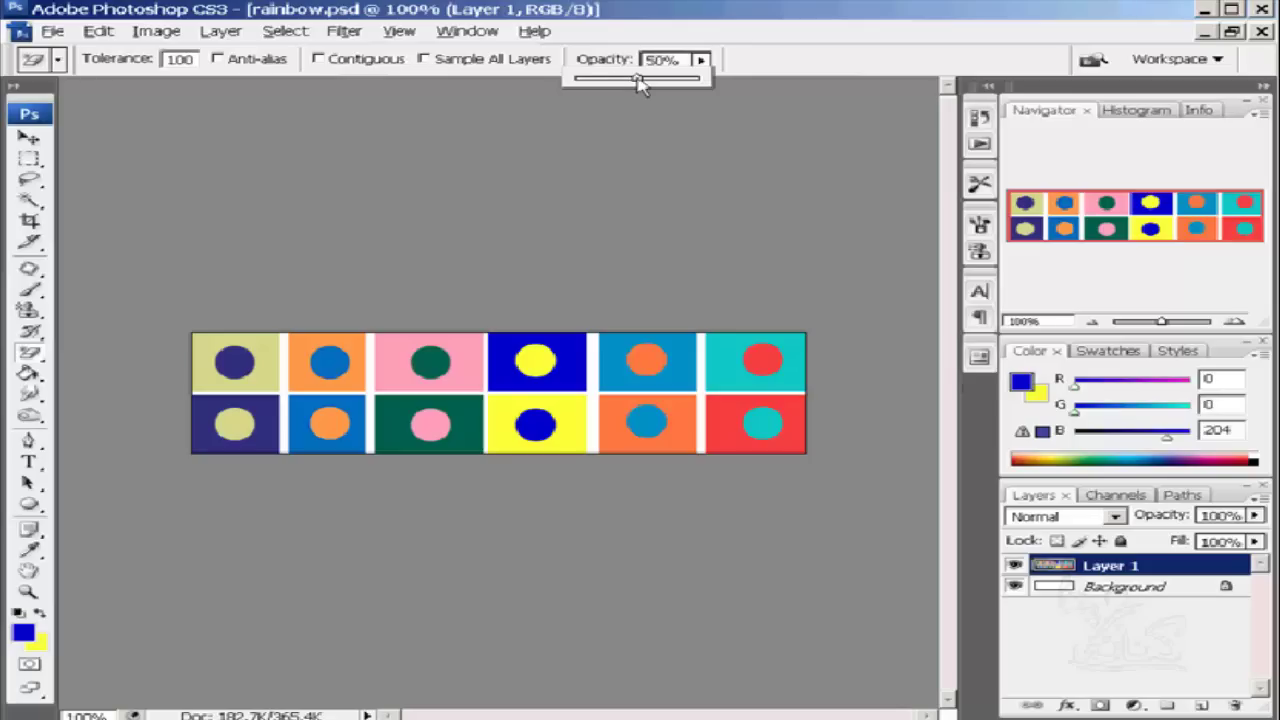
left_click(983, 120)
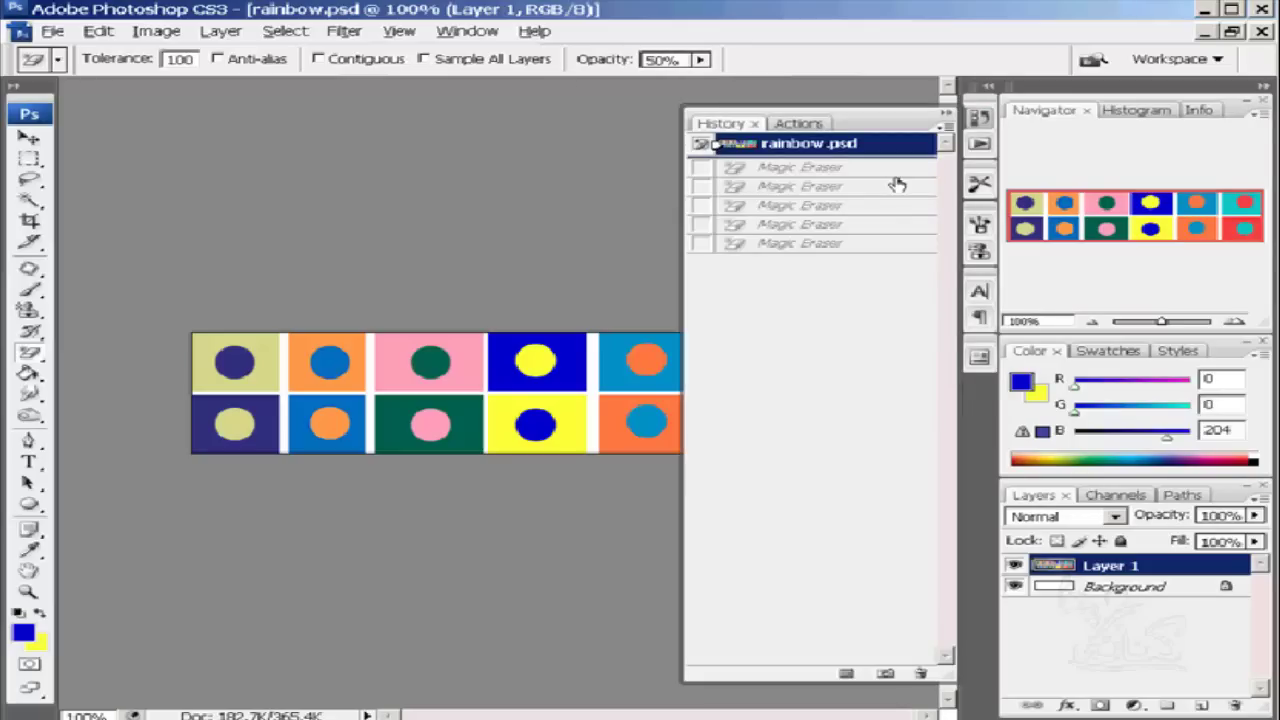
left_click(779, 137)
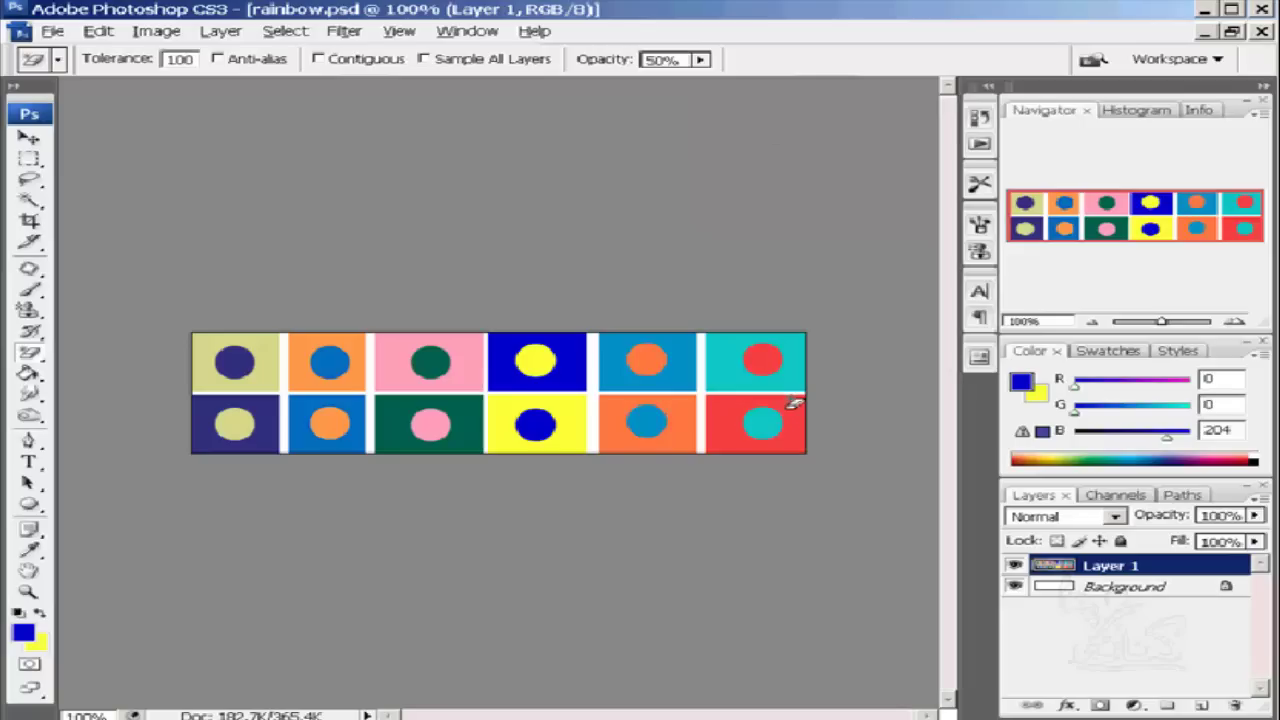
- Fade the red and orange areas, then with Anti-alias on, fade the khaki tile almost white
left_click(792, 403)
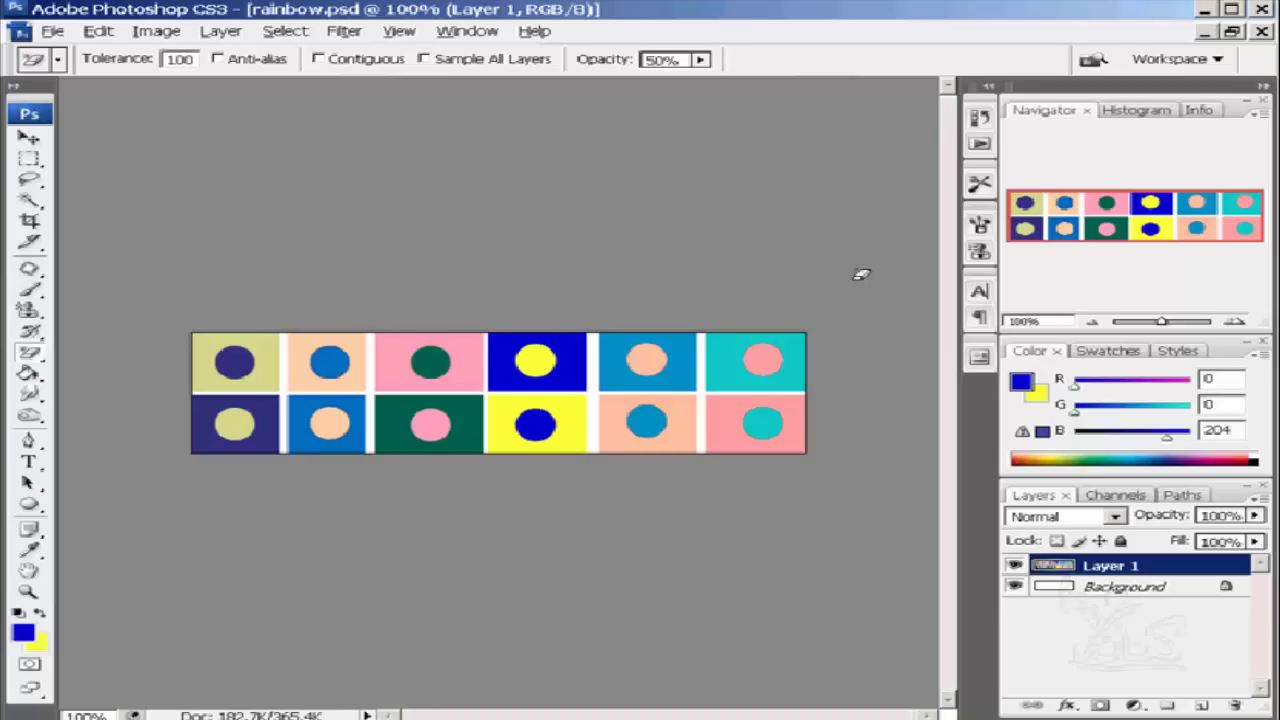
left_click(218, 59)
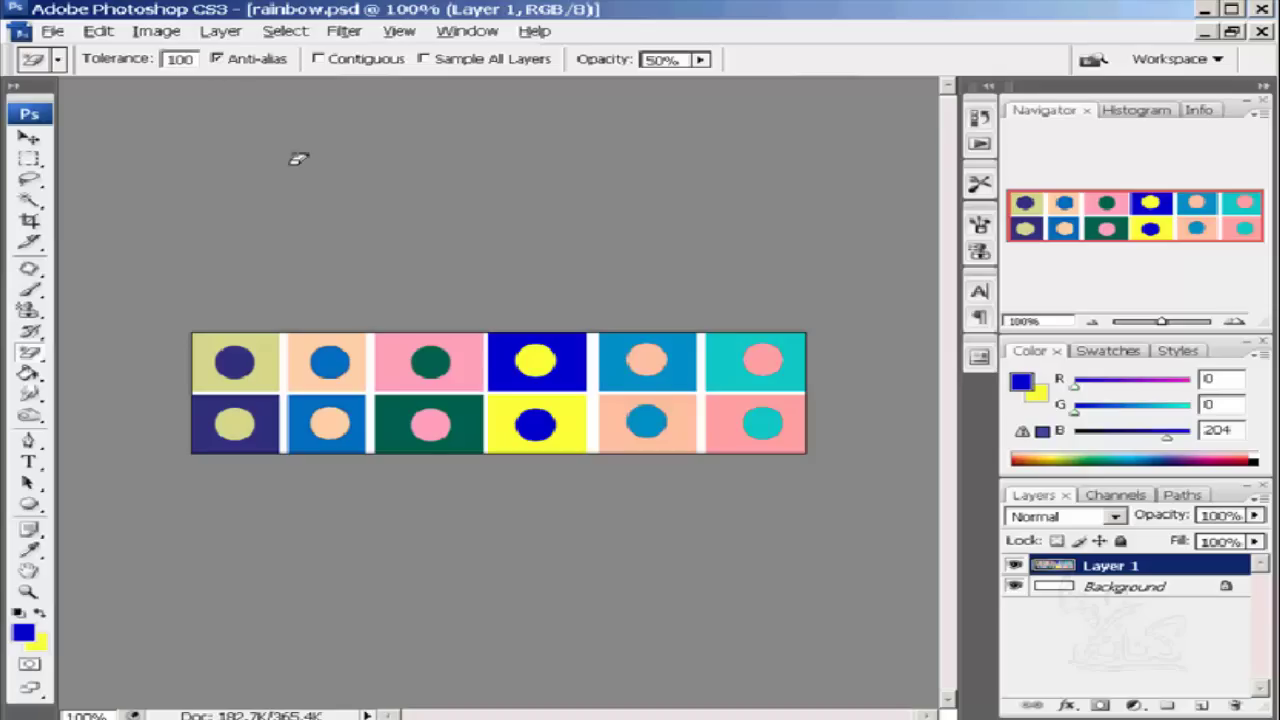
left_click(267, 342)
left_click(266, 341)
left_click(267, 342)
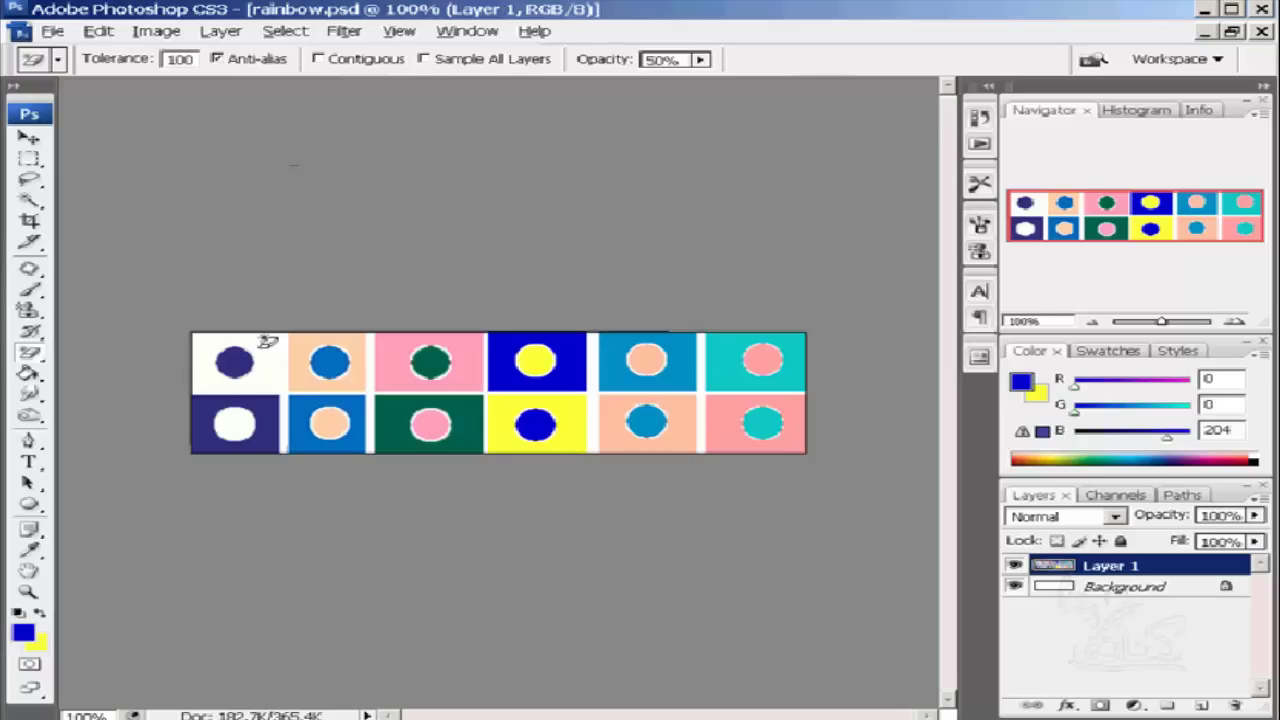
left_click(981, 119)
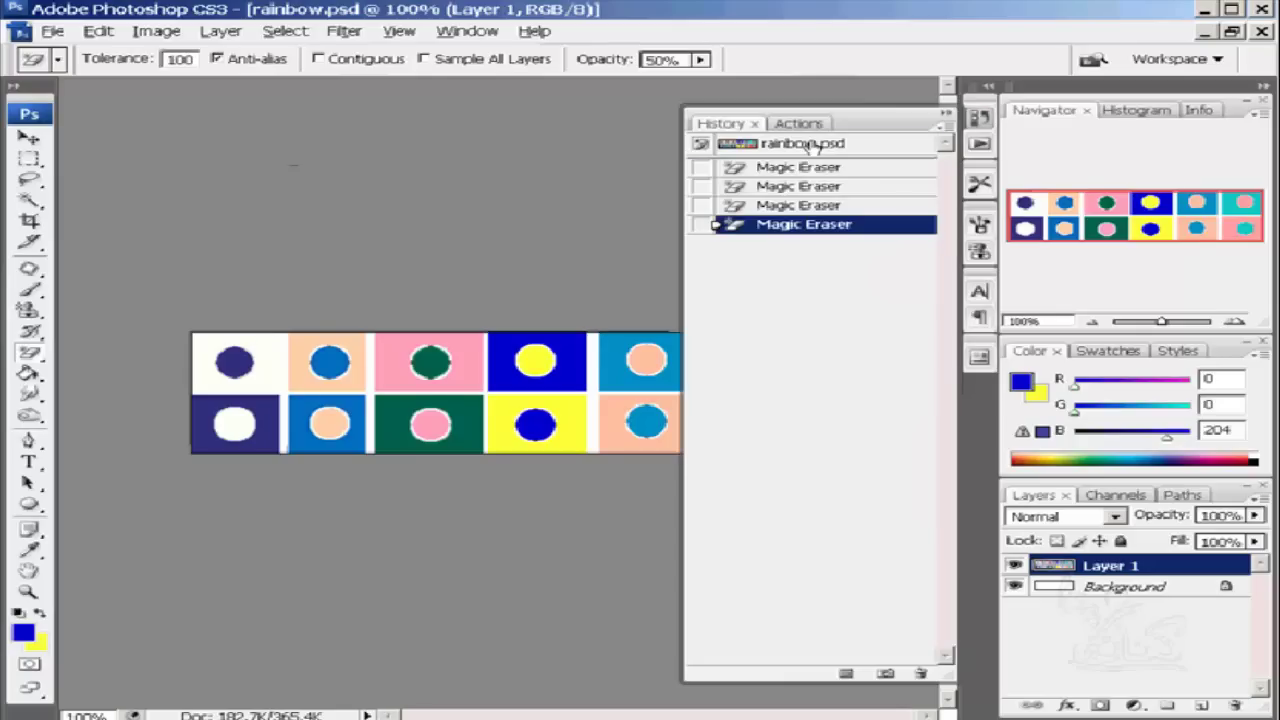
- Revert to the original rainbow.psd snapshot and select the Background Eraser tool
left_click(808, 145)
left_click(983, 119)
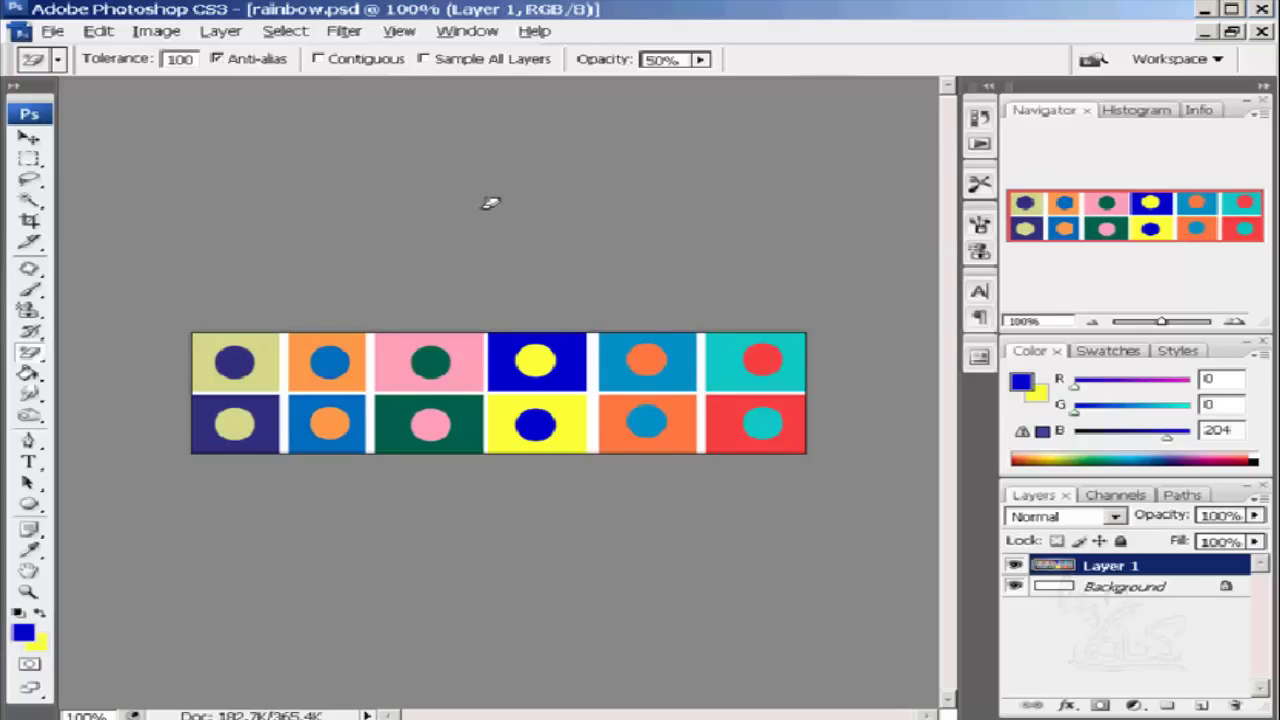
left_click(33, 353)
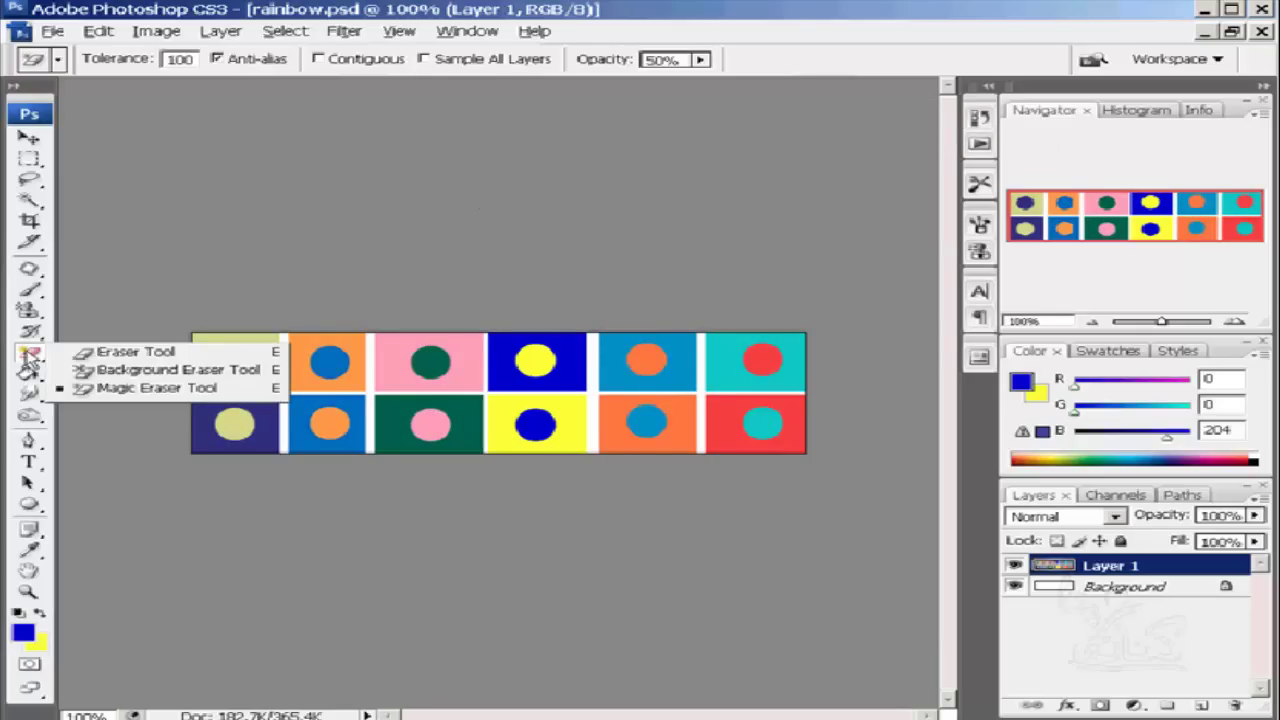
left_click(120, 369)
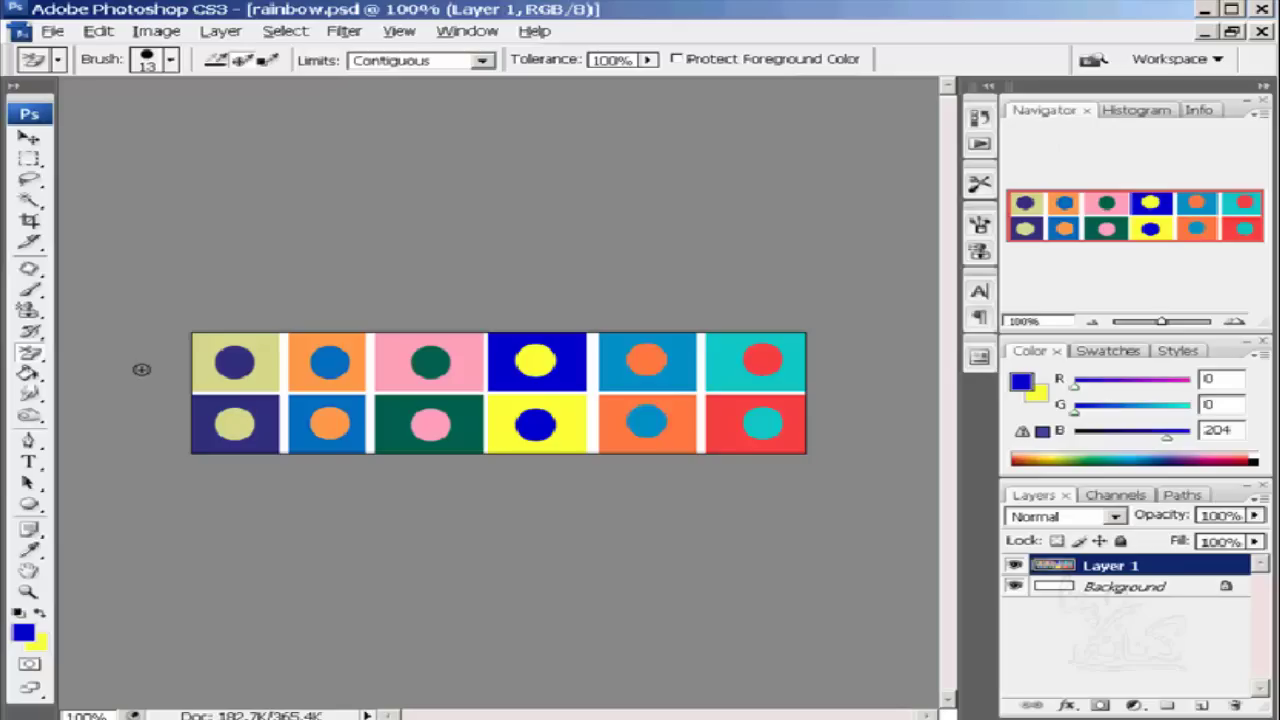
- Hide and reshow Layer 1 to confirm the plain white Background, then select the Background layer
left_click(1014, 566)
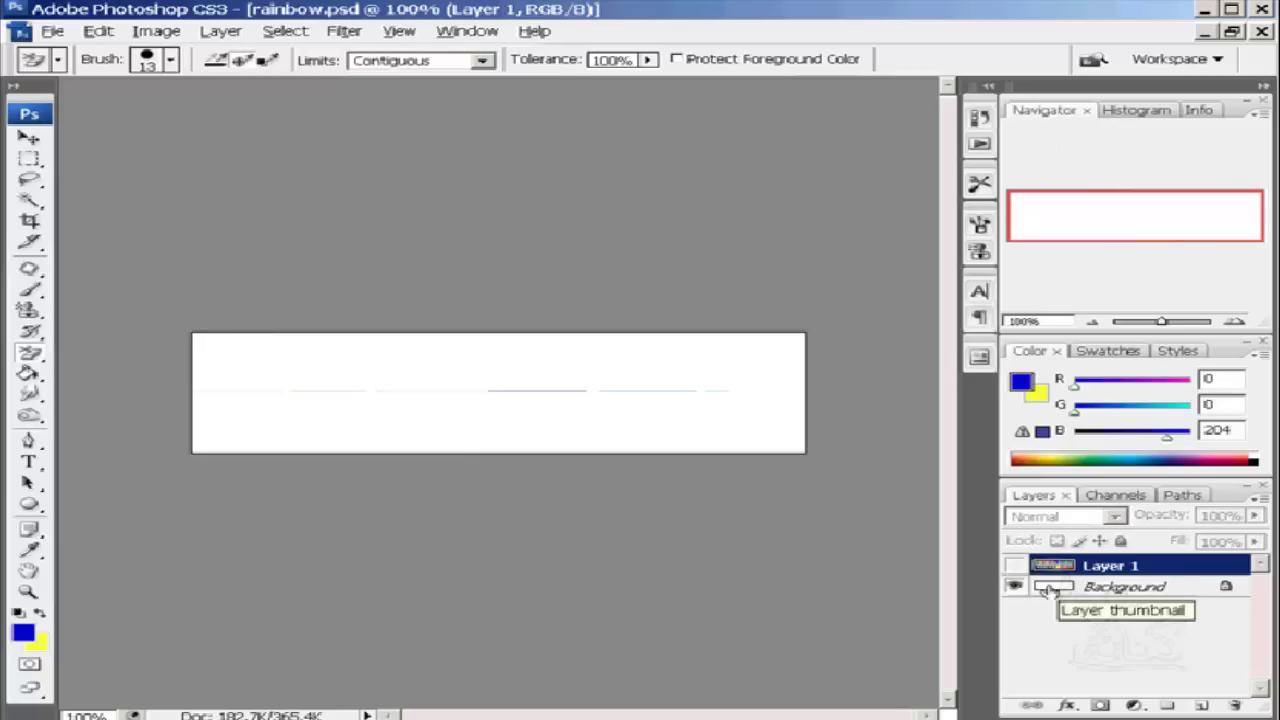
left_click(1015, 566)
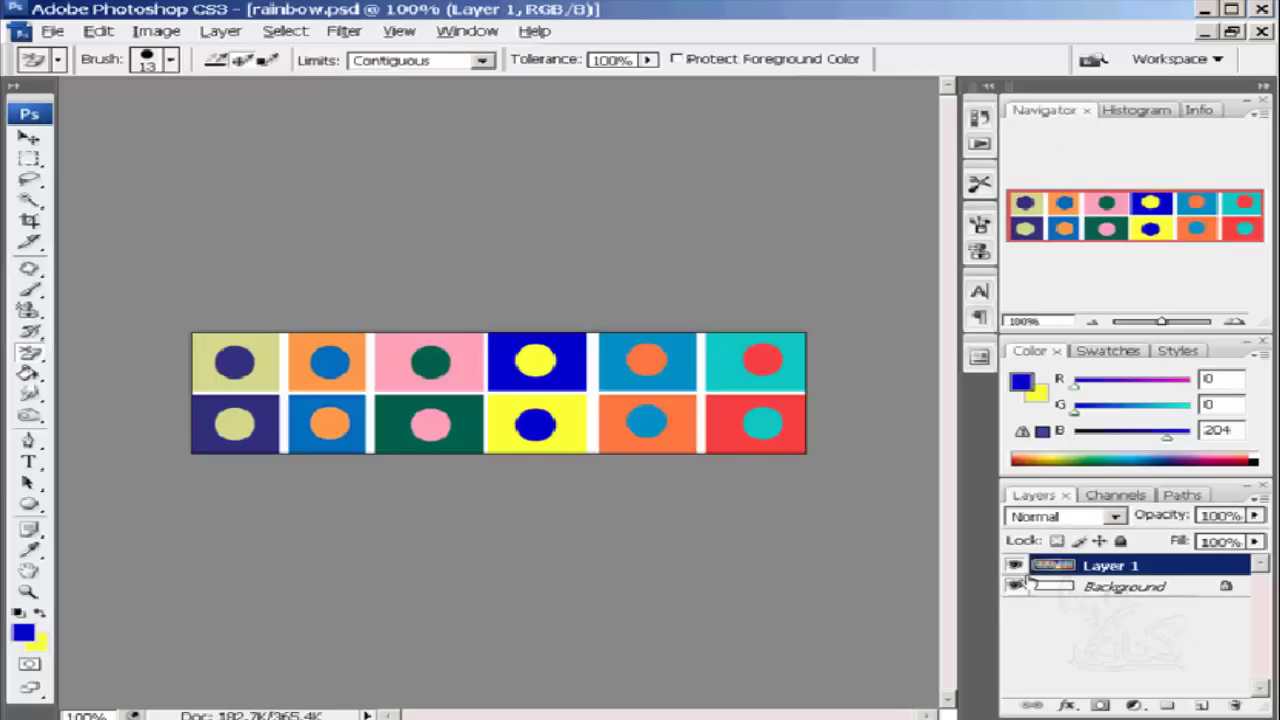
left_click(1015, 566)
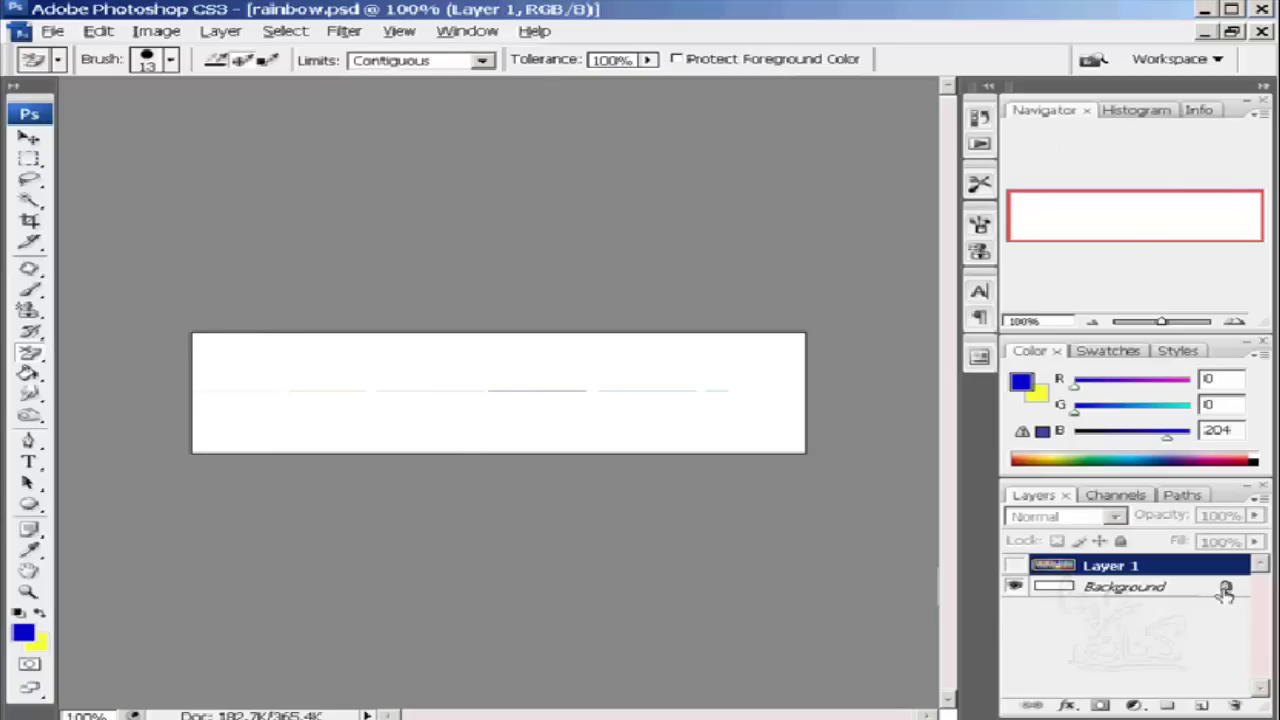
left_click(1015, 575)
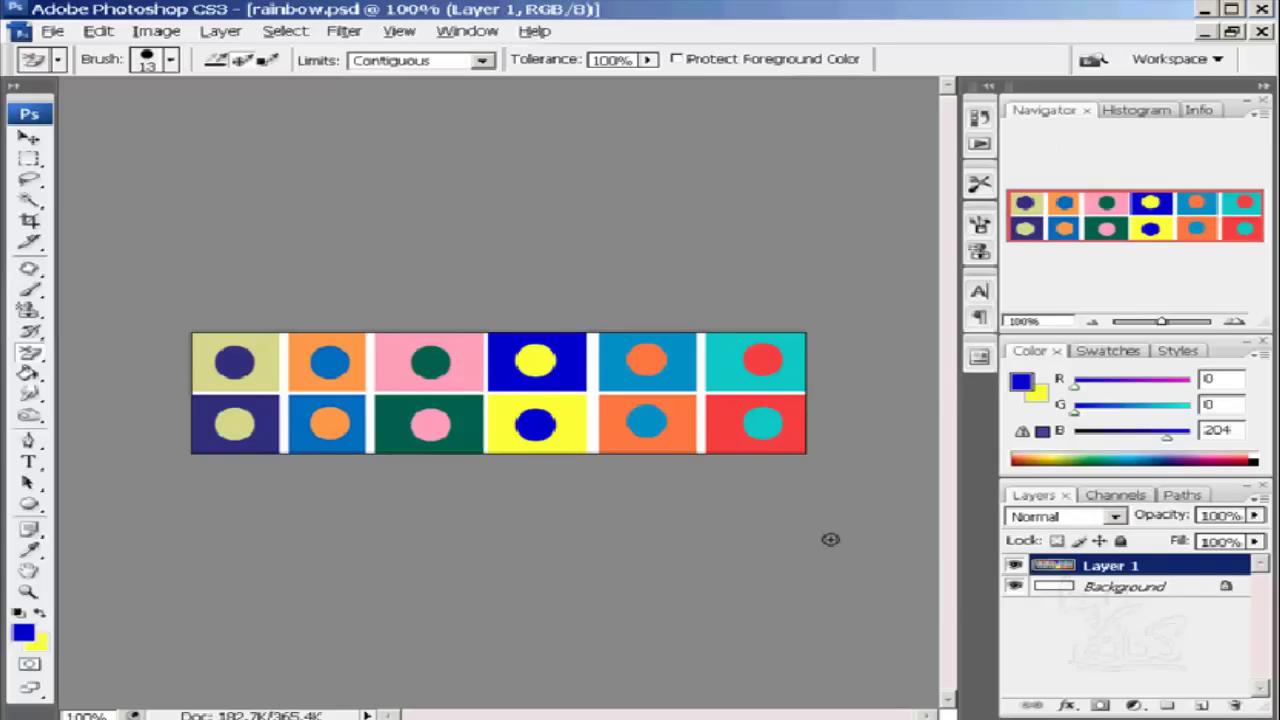
left_click(1068, 592)
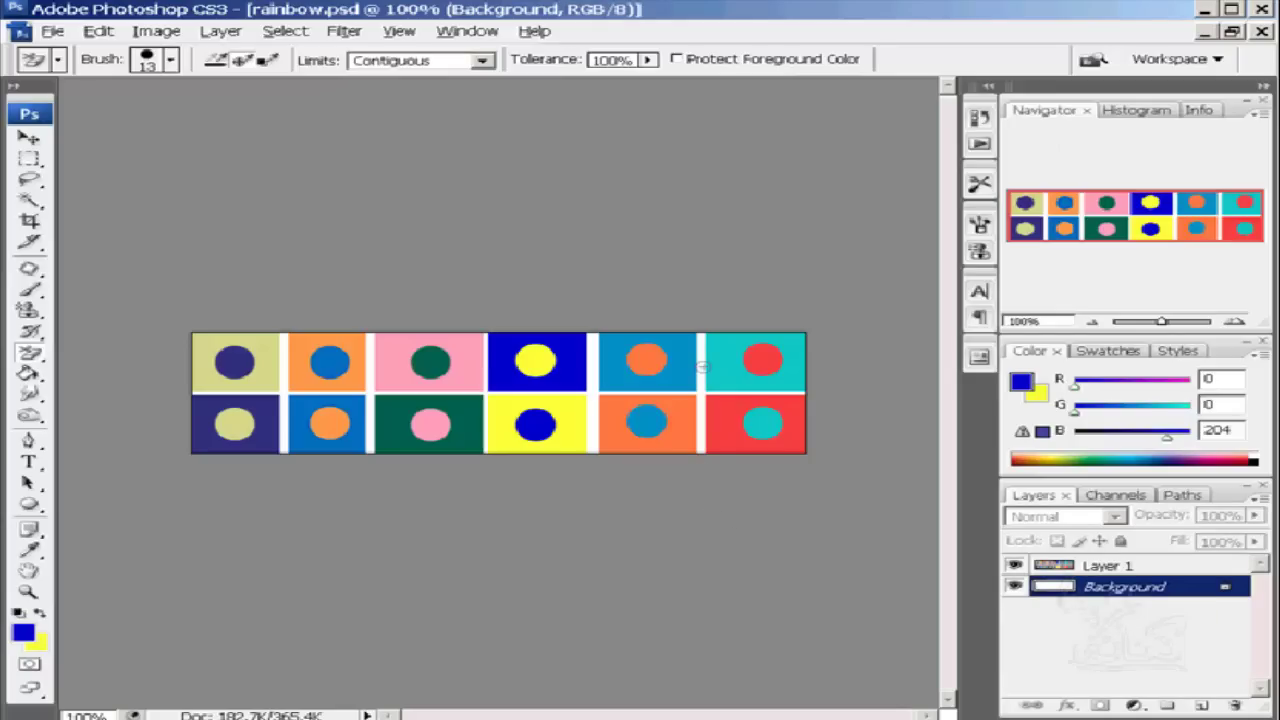
left_click(707, 452)
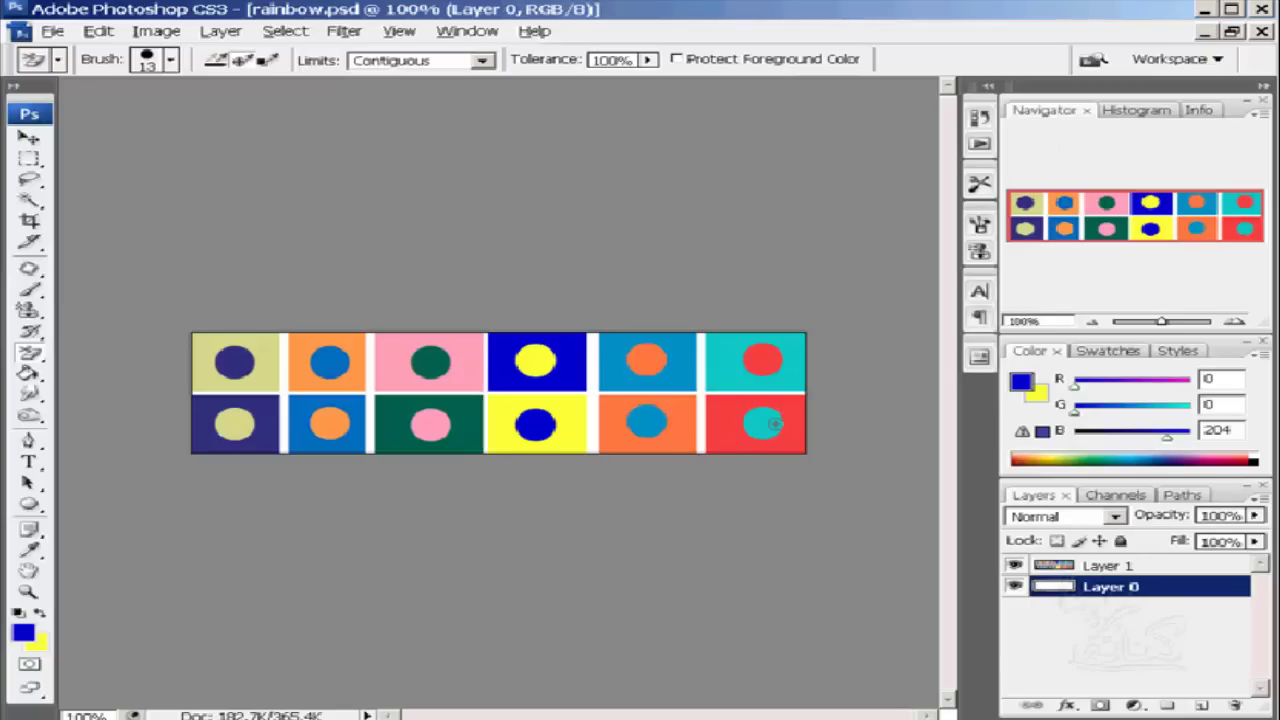
left_click_drag(700, 400, 703, 420)
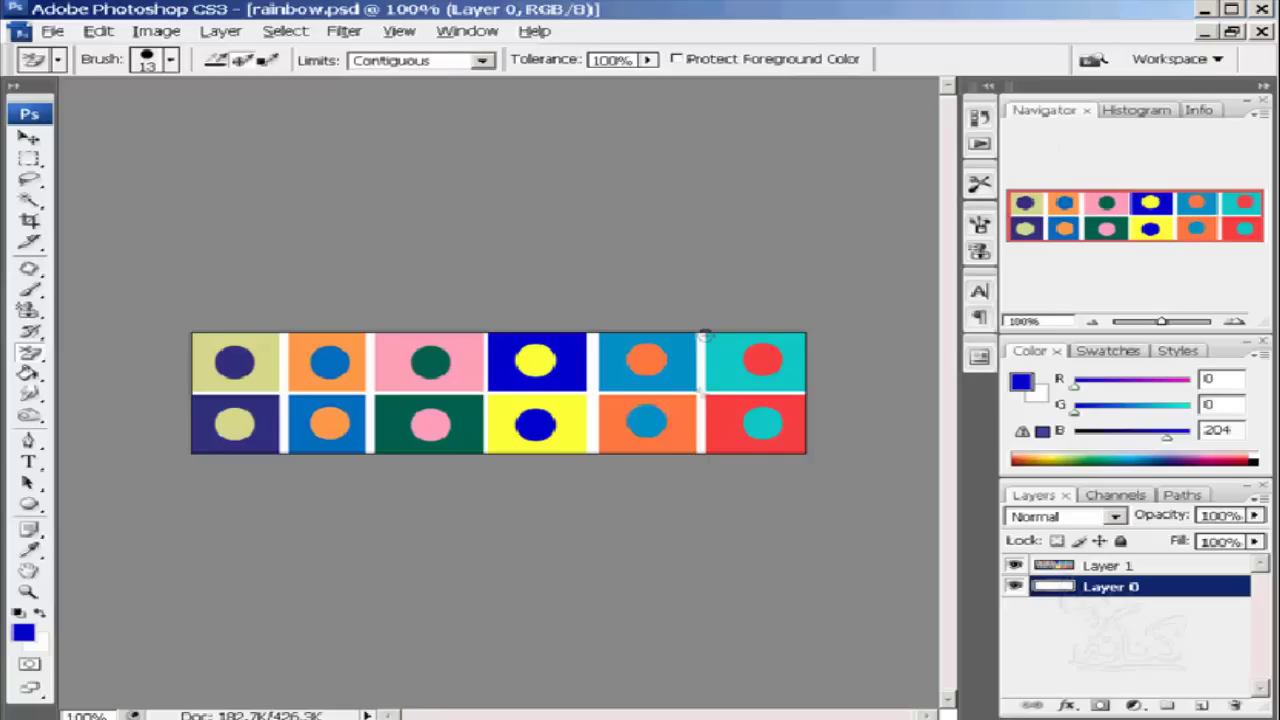
left_click_drag(702, 343, 703, 329)
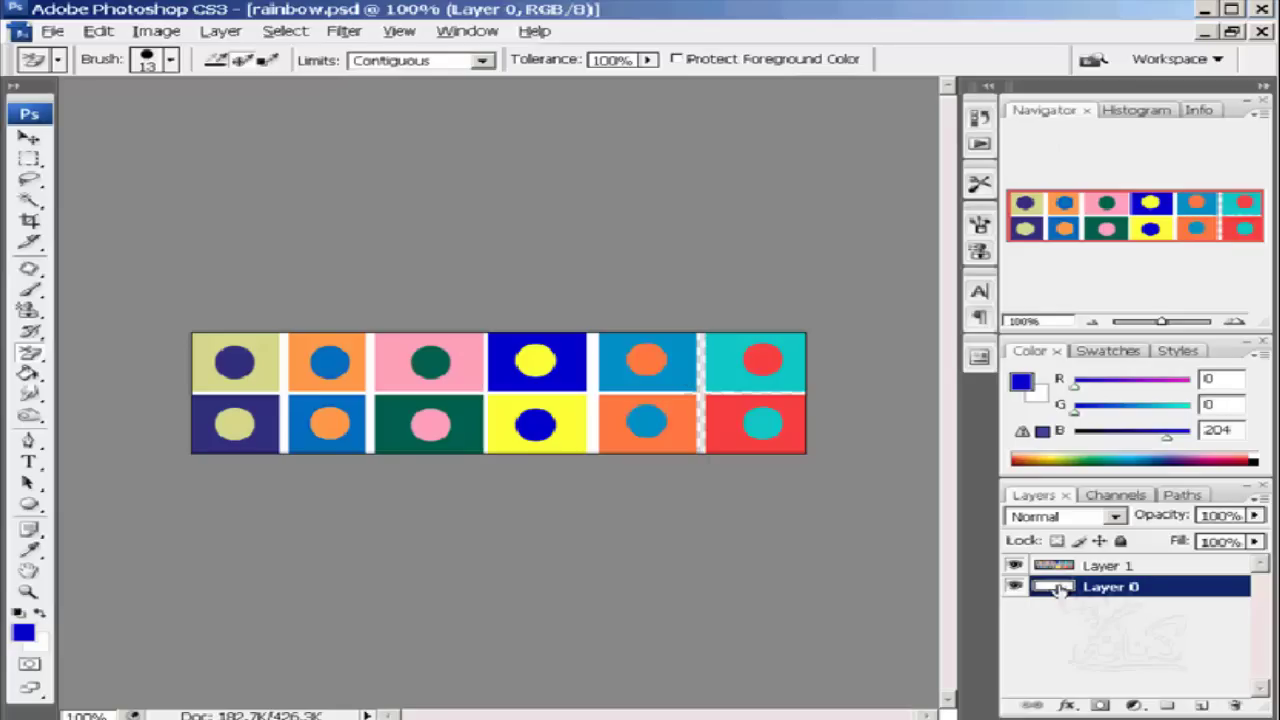
left_click(1012, 566)
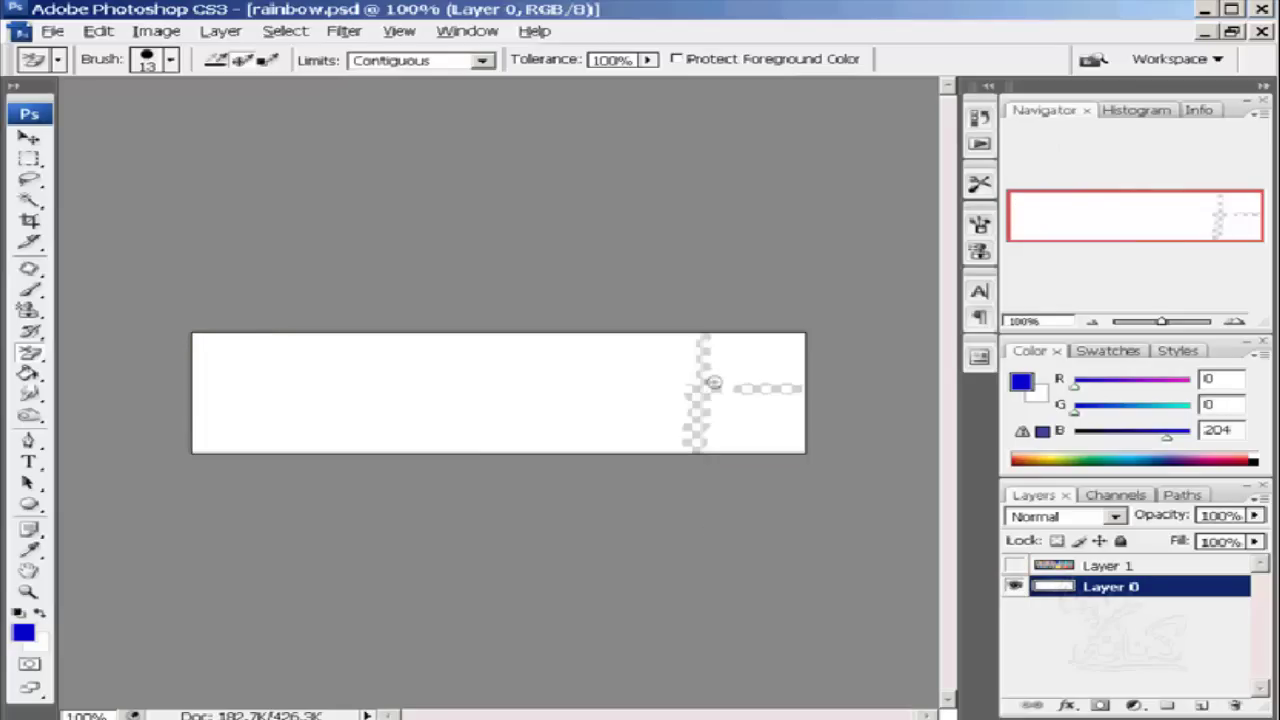
left_click(1014, 566)
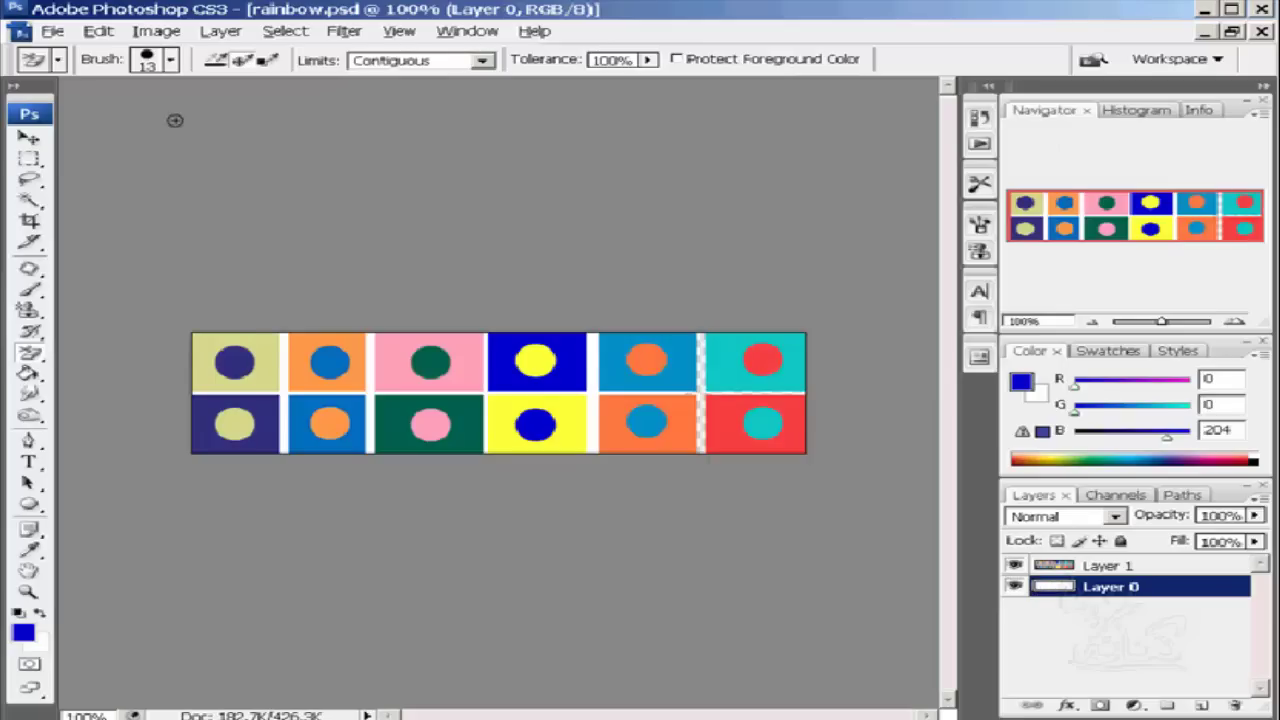
- Enlarge the eraser to 57 px and erase the white divider between the fourth and fifth columns
left_click(171, 59)
left_click_drag(47, 116, 100, 117)
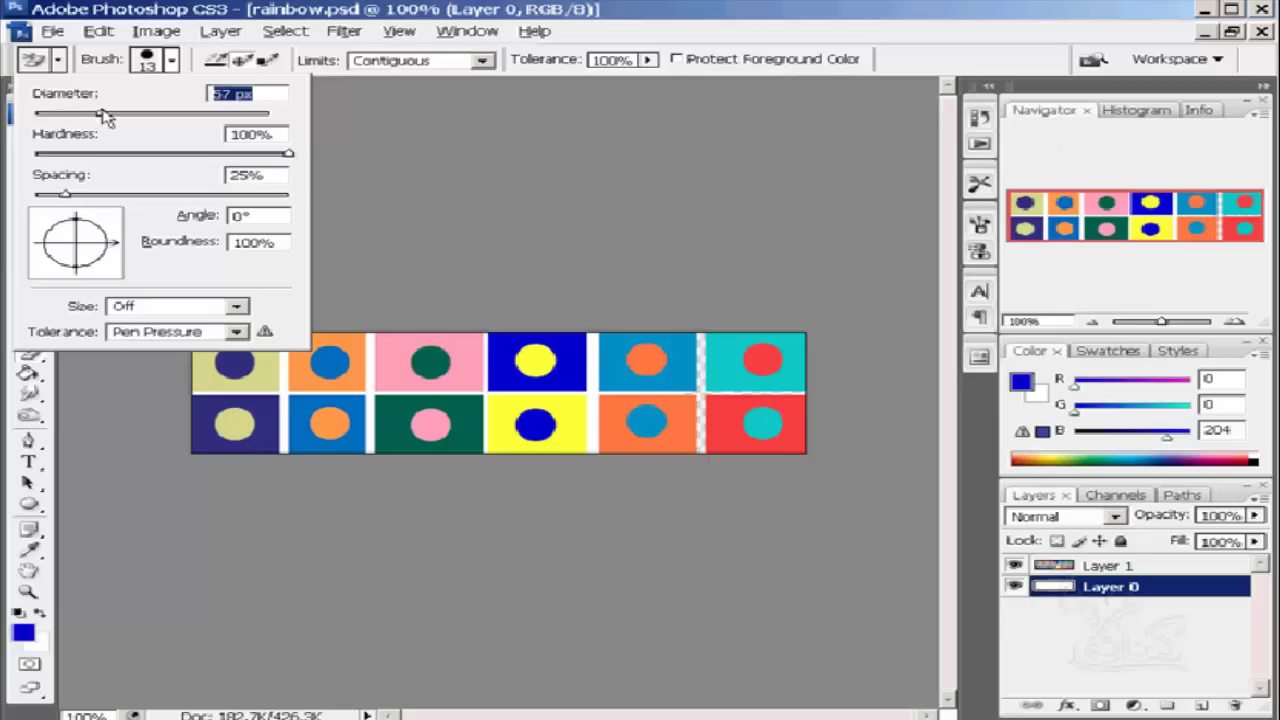
left_click(171, 72)
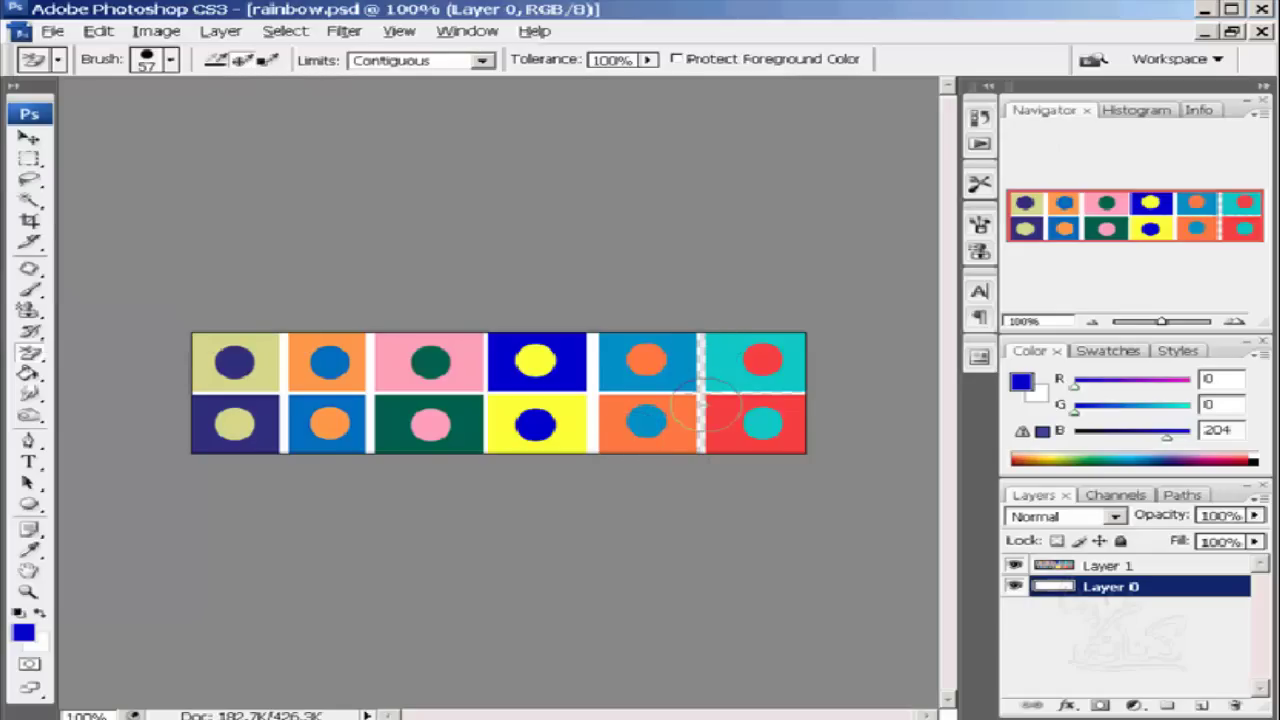
mouse_move(585, 386)
left_mouse_down()
mouse_move(592, 418)
mouse_move(594, 399)
left_mouse_up()
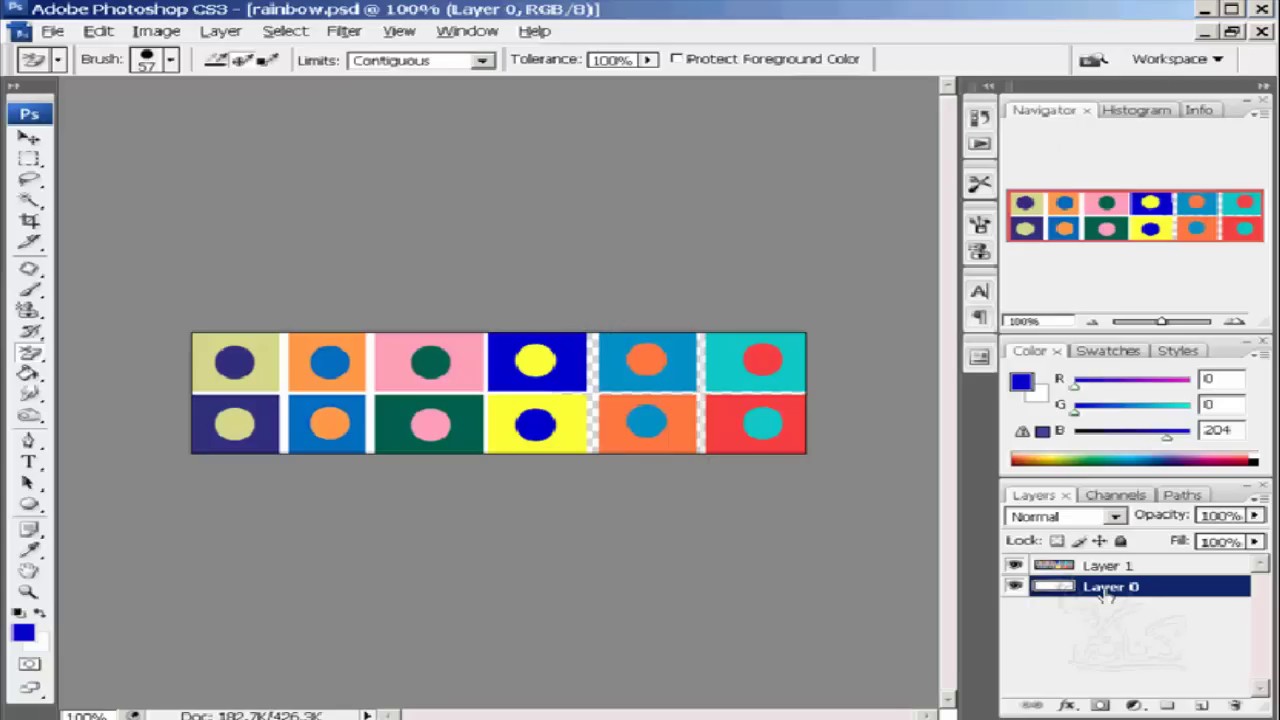
- Revert the image to the rainbow.psd snapshot in History
left_click(981, 118)
left_click(810, 145)
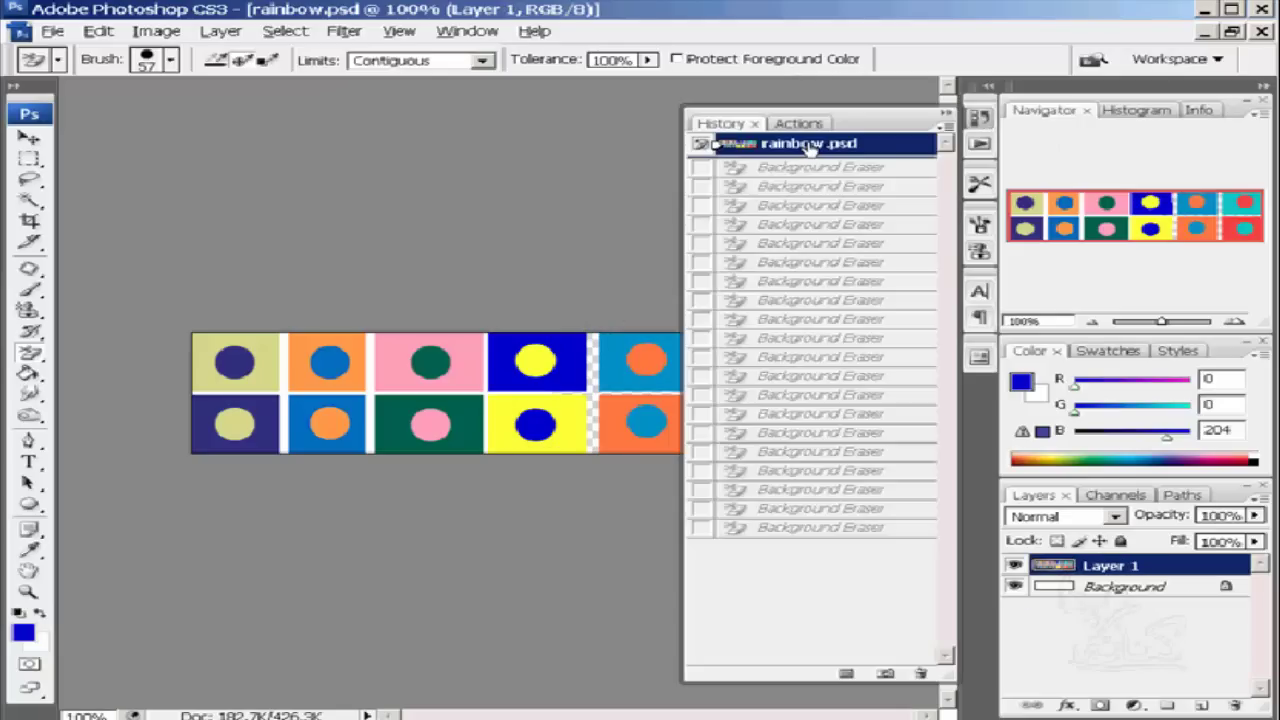
left_click(981, 118)
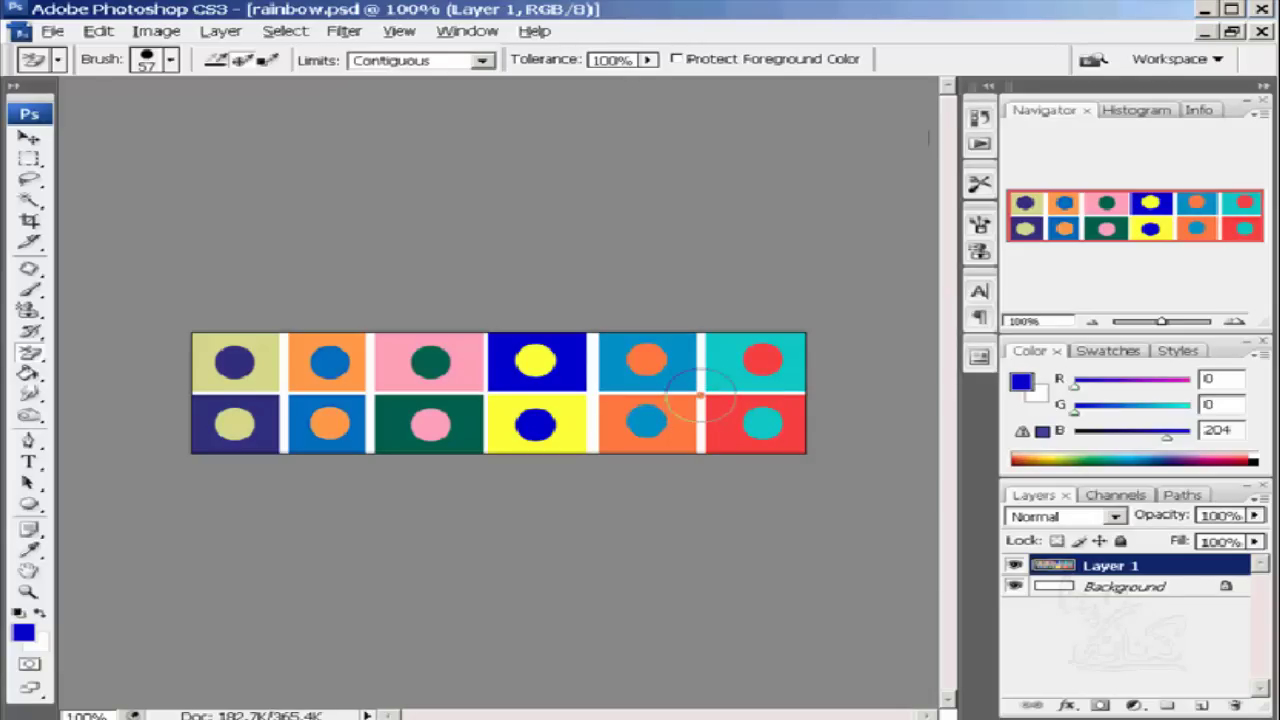
- Convert the Background into an editable Layer 0, then select Layer 1 for editing
left_click(1110, 586)
mouse_move(712, 407)
left_mouse_down()
mouse_move(697, 395)
mouse_move(697, 346)
left_mouse_up()
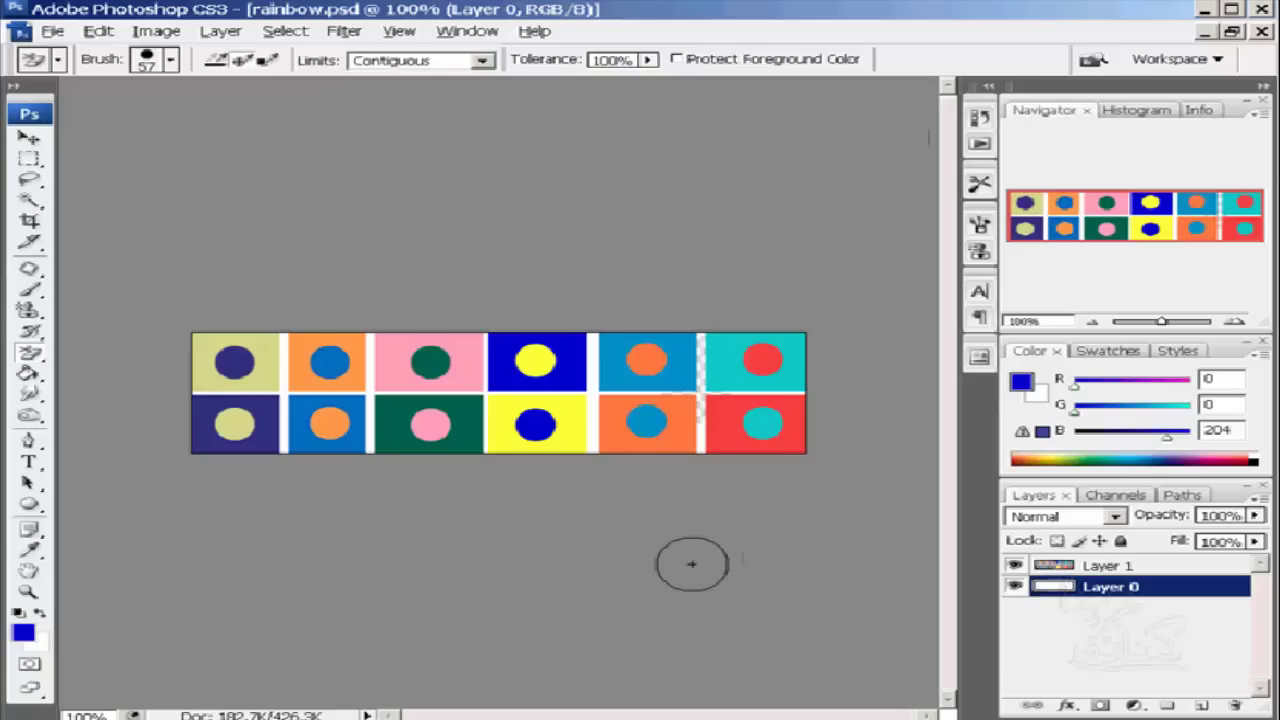
left_click(1113, 566)
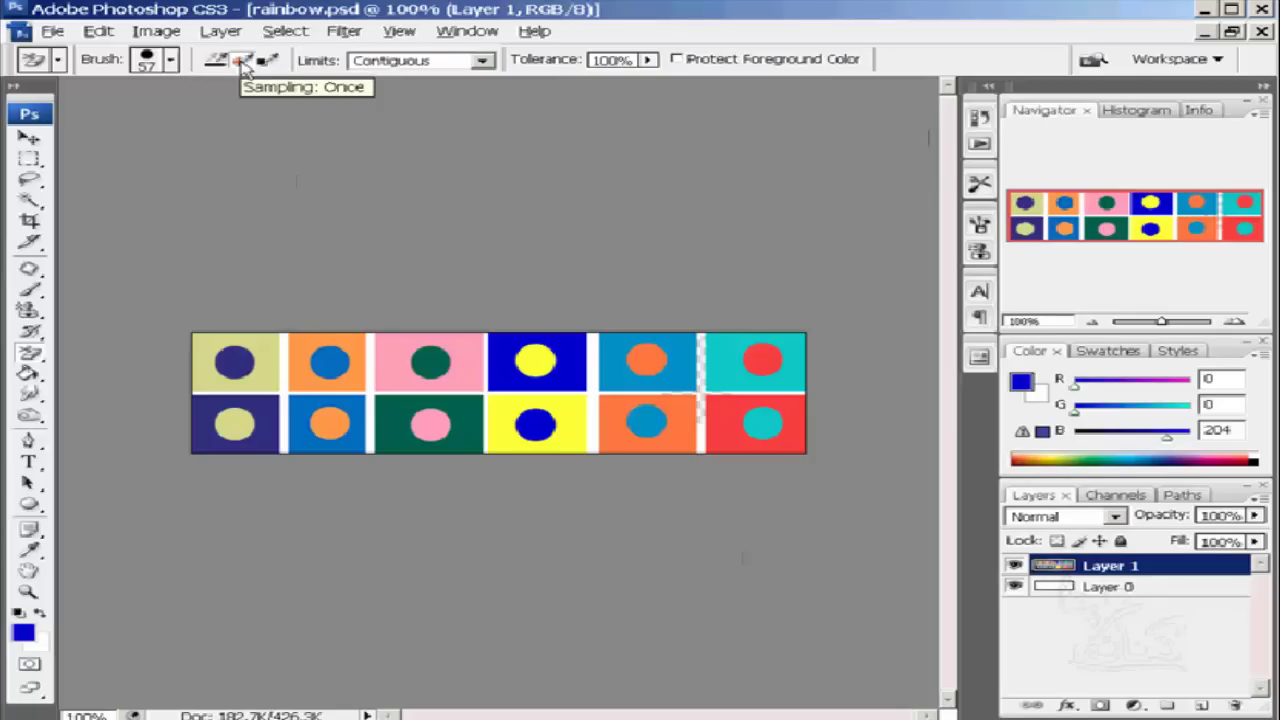
- Erase the orange top tile to white and remove the pink dot in the green tile
left_click(350, 345)
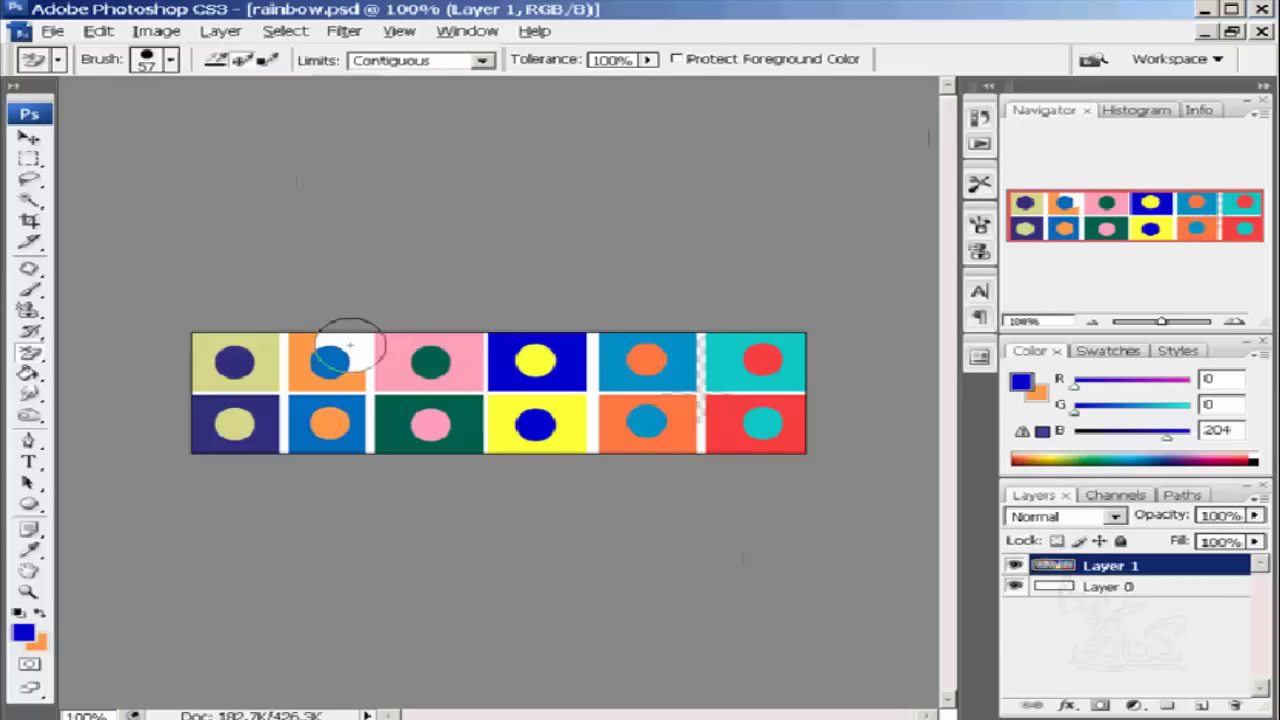
left_click(350, 345)
mouse_move(303, 345)
left_mouse_down()
mouse_move(307, 382)
mouse_move(353, 380)
mouse_move(391, 350)
mouse_move(393, 375)
mouse_move(439, 382)
mouse_move(470, 347)
mouse_move(476, 383)
mouse_move(430, 338)
left_mouse_up()
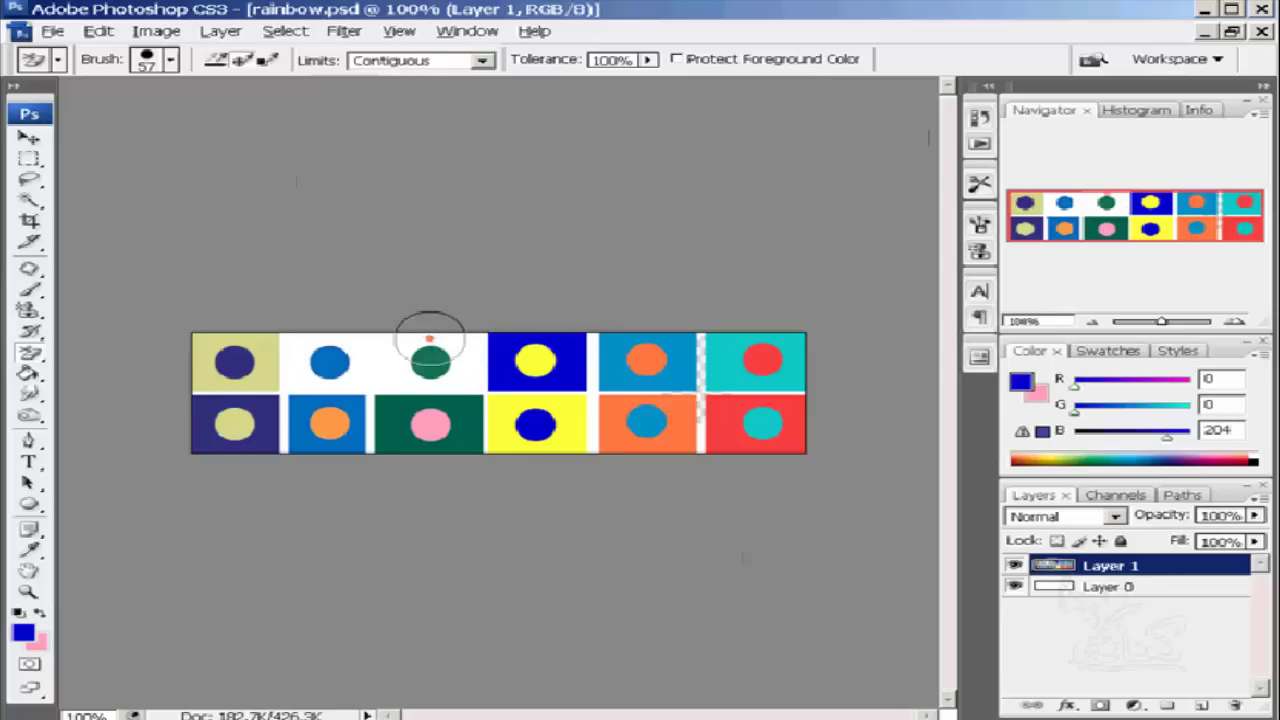
left_click(424, 418)
left_click(427, 418)
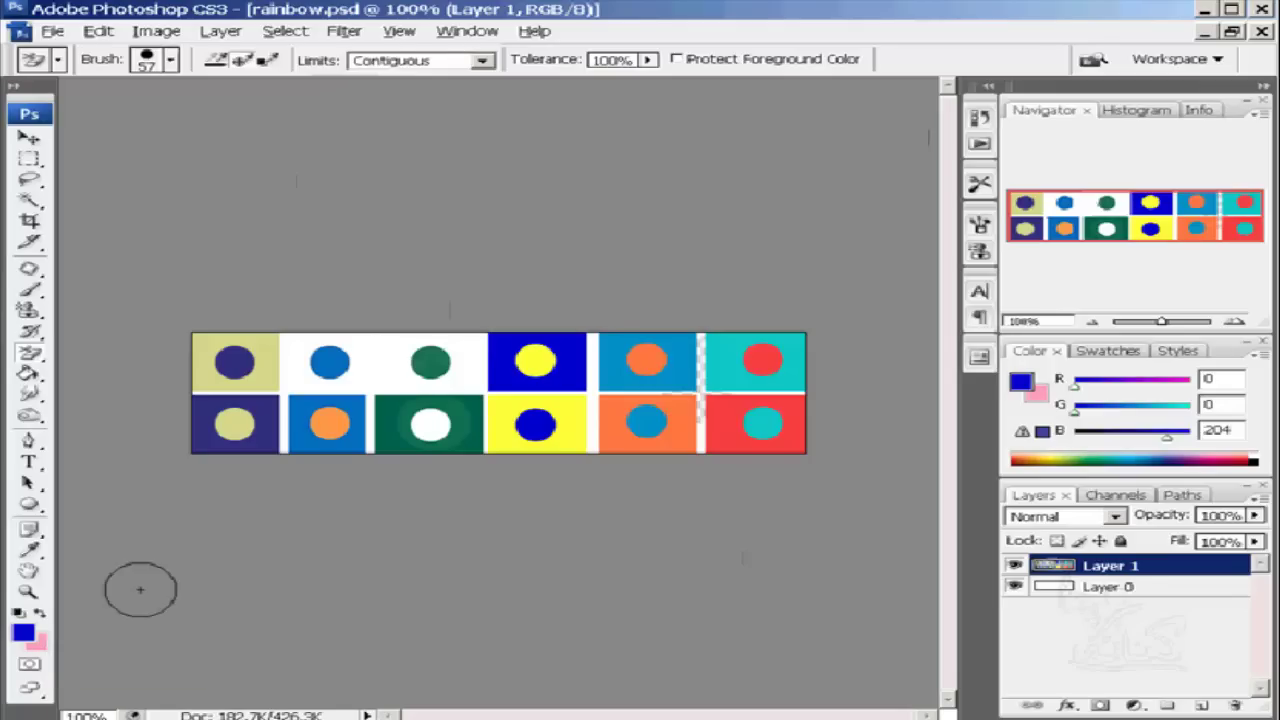
- Swap the colours, then erase the first tile's dark dot and the blue tile with its orange dot
key("x")
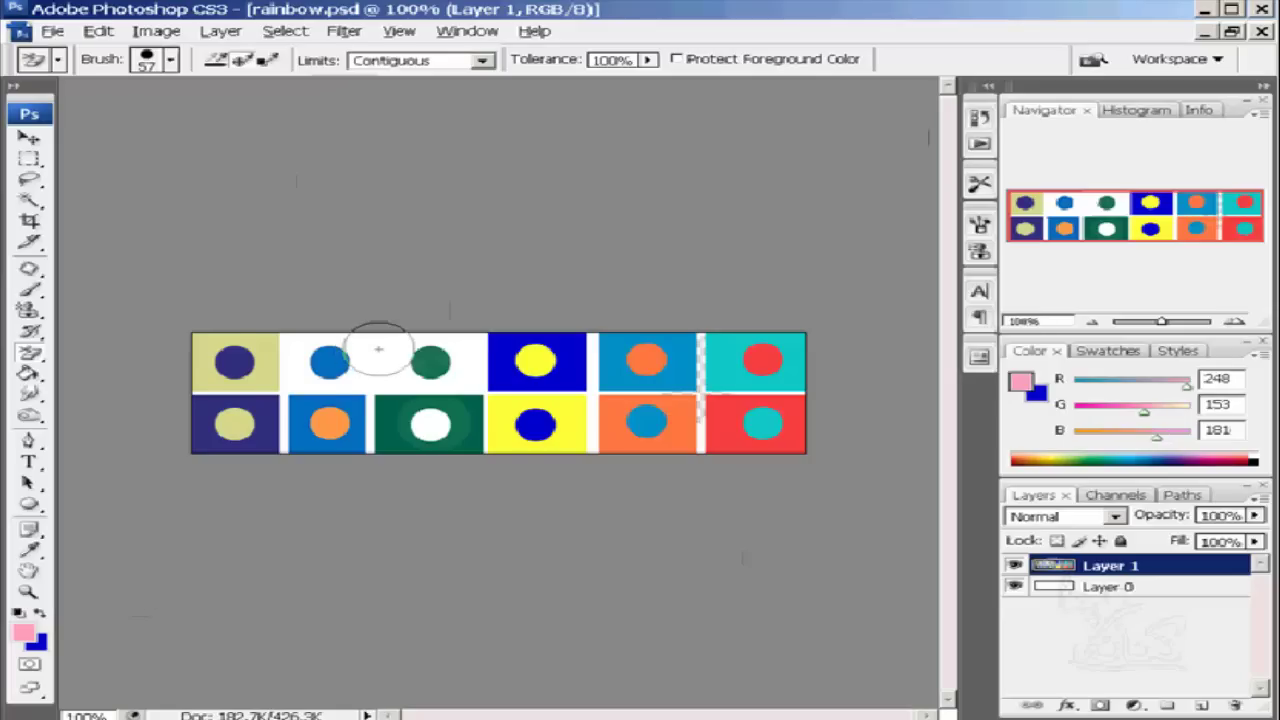
mouse_move(226, 352)
left_mouse_down()
mouse_move(270, 382)
mouse_move(209, 378)
mouse_move(205, 343)
mouse_move(265, 410)
mouse_move(208, 418)
mouse_move(226, 406)
mouse_move(226, 442)
mouse_move(259, 438)
left_mouse_up()
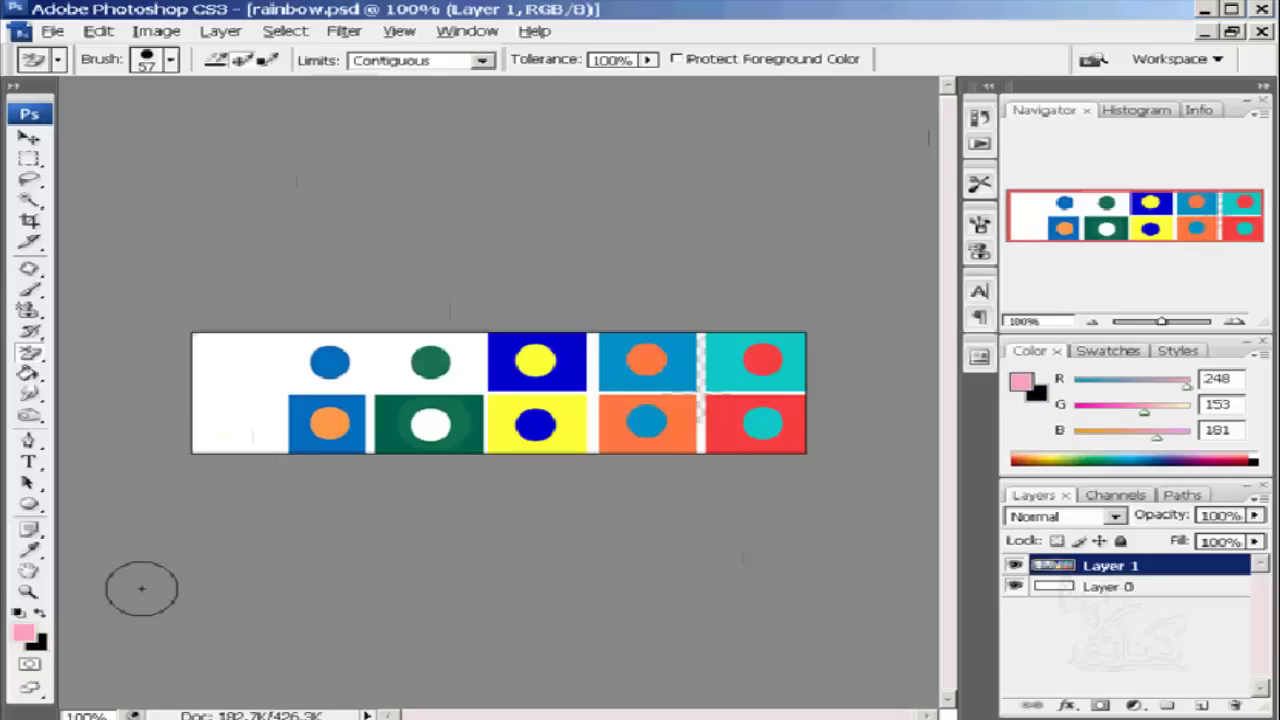
left_click(302, 423)
mouse_move(342, 423)
left_mouse_down()
mouse_move(341, 408)
mouse_move(297, 452)
left_mouse_up()
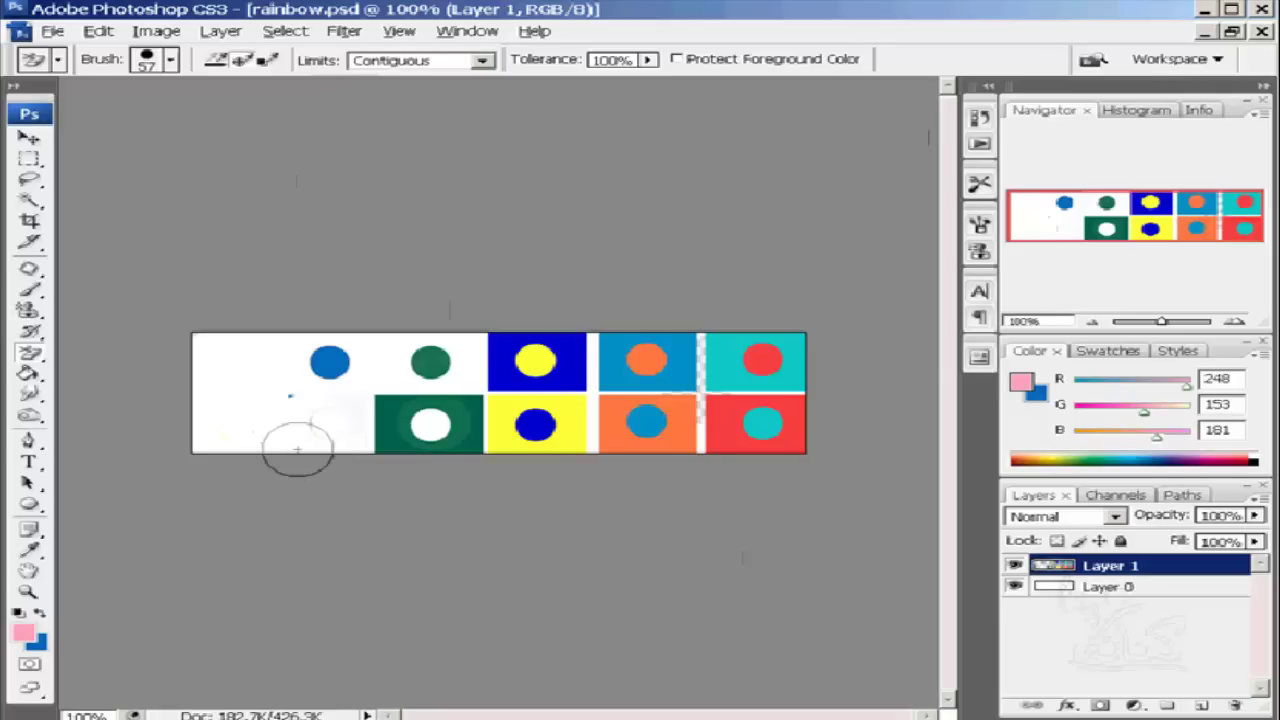
left_click(979, 120)
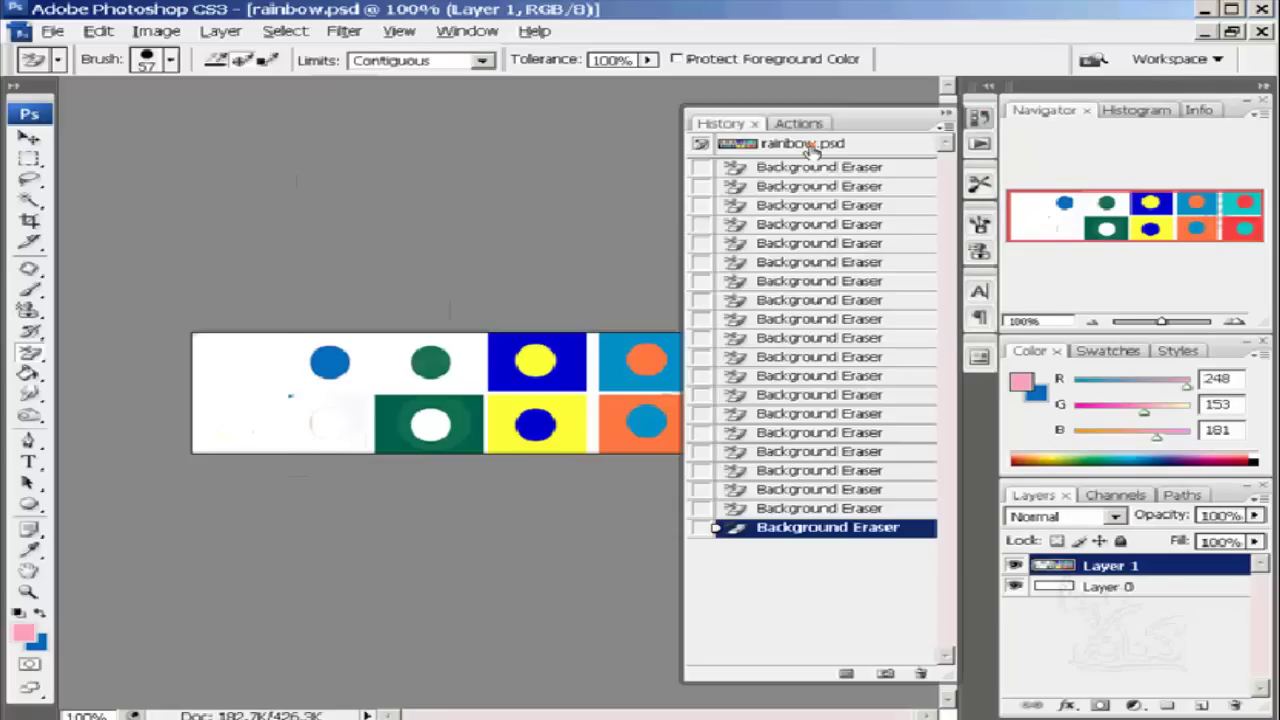
- Restore the rainbow.psd snapshot, then erase the first three top tiles, navy bottom-left, green and yellow tiles
left_click(808, 145)
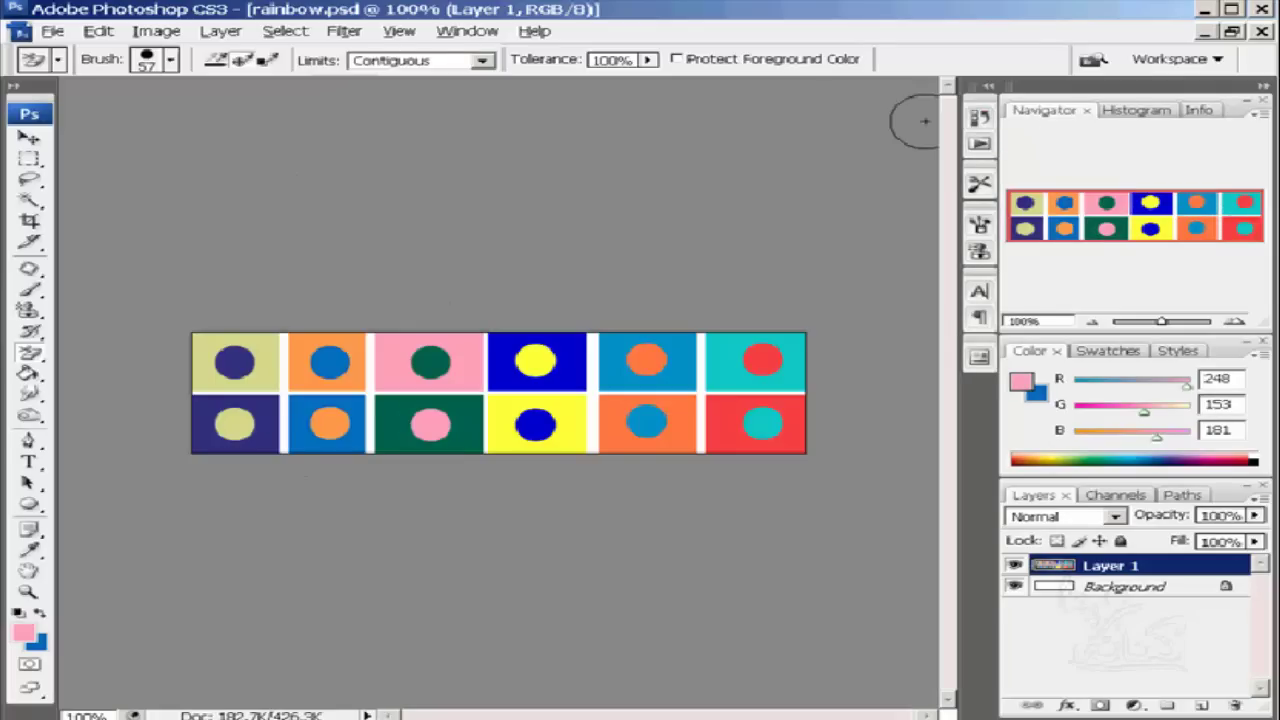
left_click(214, 353)
mouse_move(214, 353)
left_mouse_down()
mouse_move(588, 347)
mouse_move(333, 364)
mouse_move(453, 373)
mouse_move(212, 380)
mouse_move(477, 342)
mouse_move(348, 374)
left_mouse_up()
mouse_move(151, 362)
left_mouse_down()
mouse_move(201, 442)
mouse_move(282, 455)
mouse_move(167, 438)
mouse_move(298, 453)
left_mouse_up()
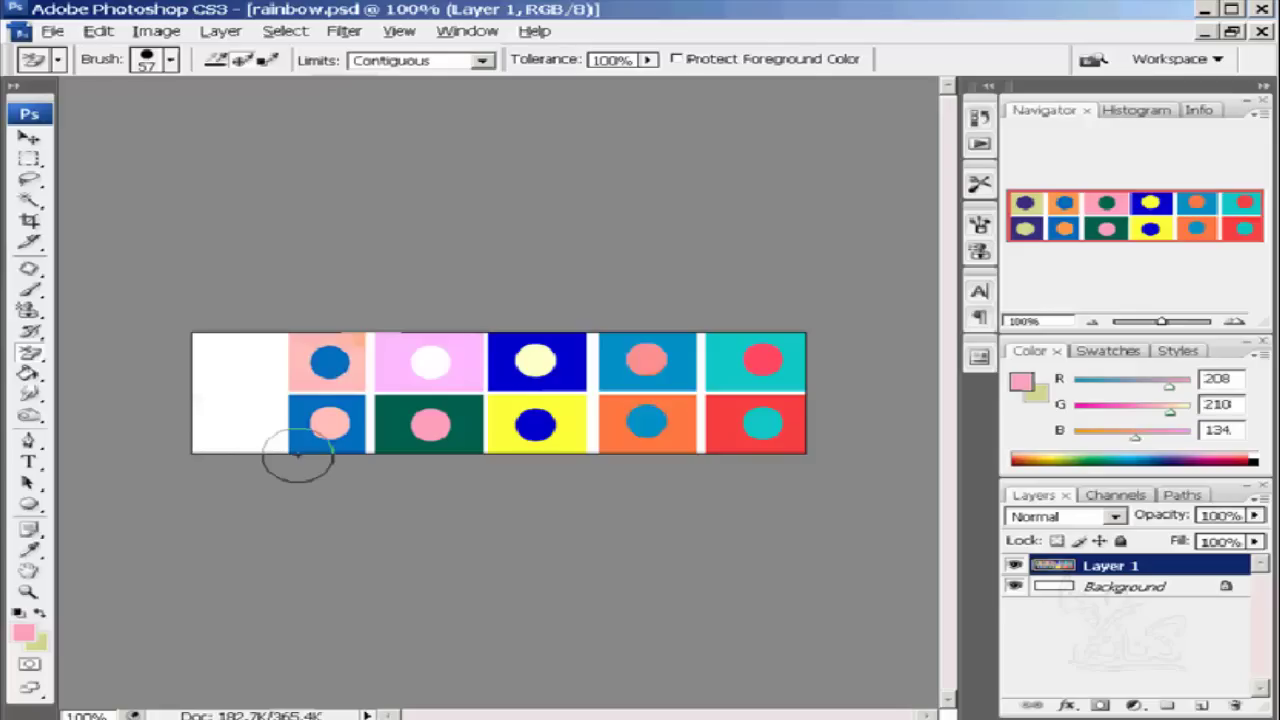
mouse_move(422, 386)
left_mouse_down()
mouse_move(219, 439)
mouse_move(333, 432)
left_mouse_up()
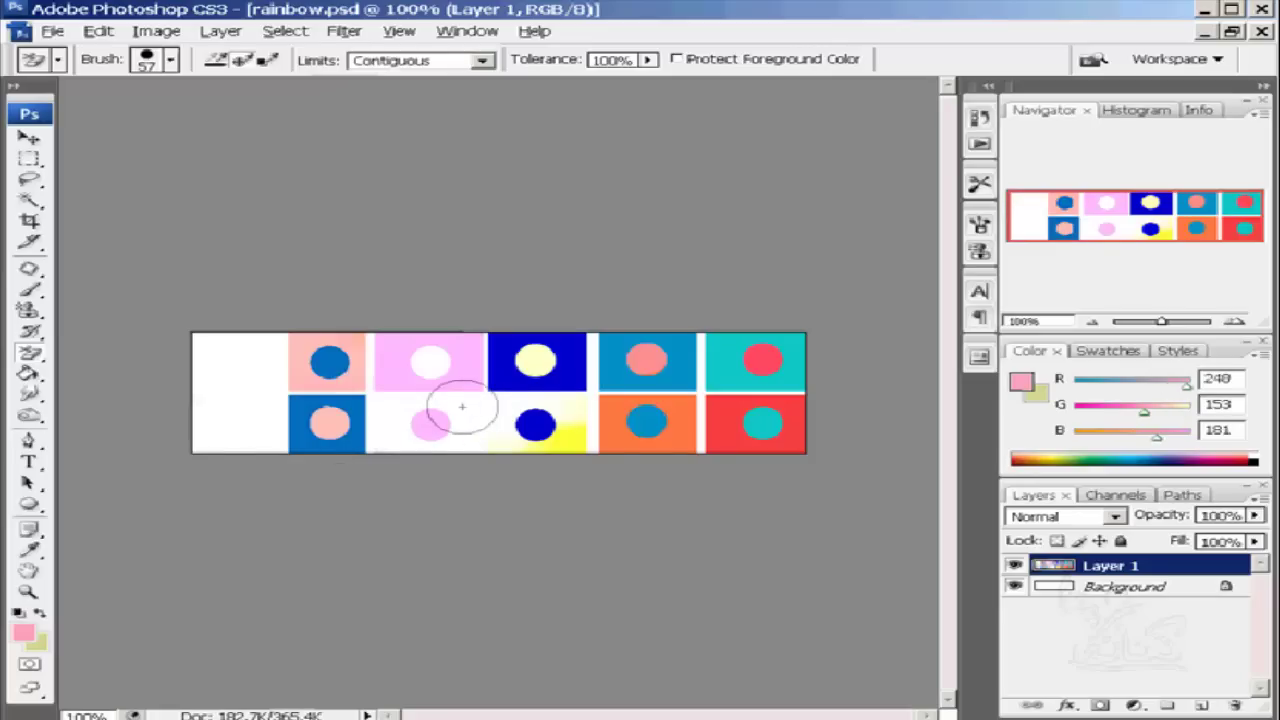
- Erase the pink dot, set Sampling to Background Swatch, and pick the pink tile's colour as foreground
left_click(433, 424)
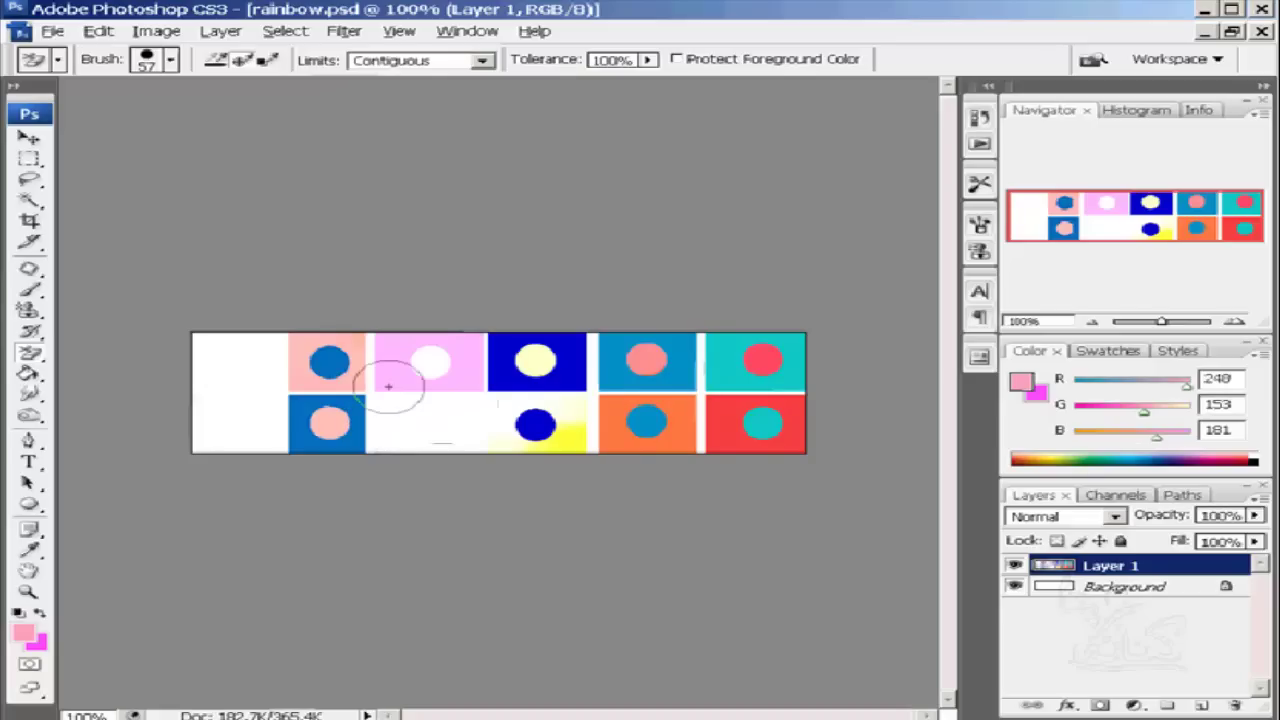
left_click(265, 61)
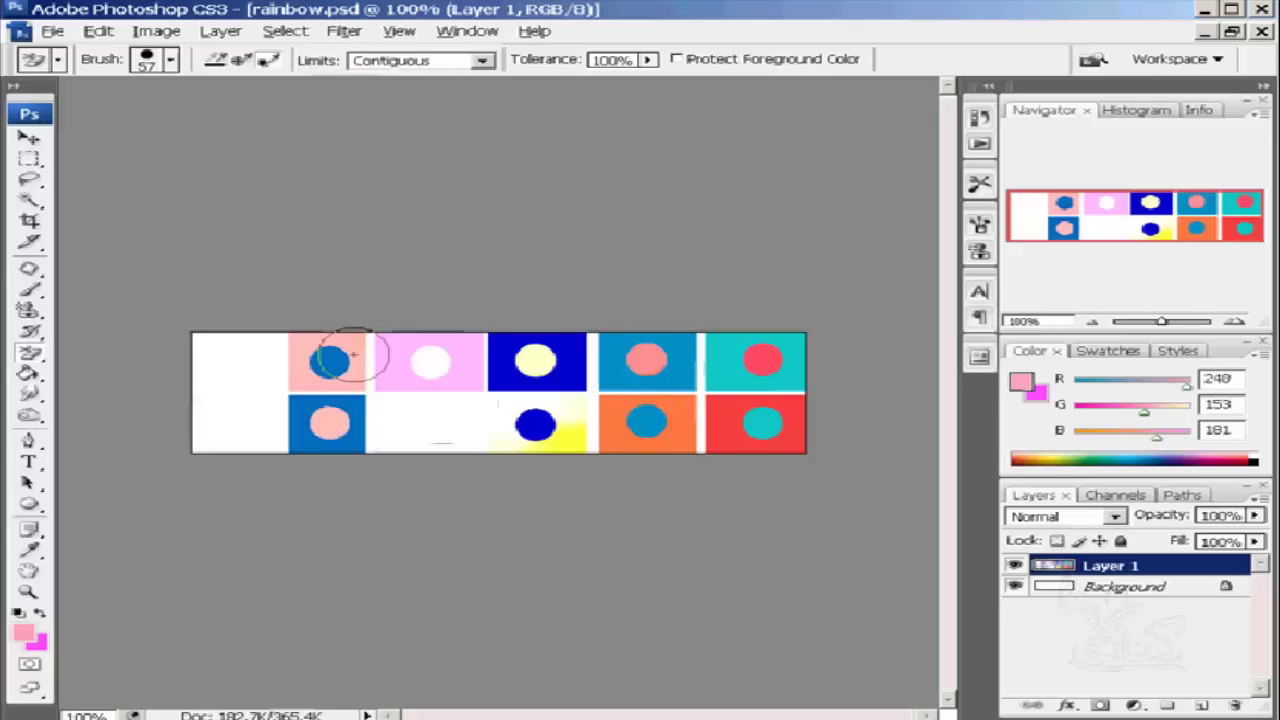
key("alt")
left_click(356, 349, "alt")
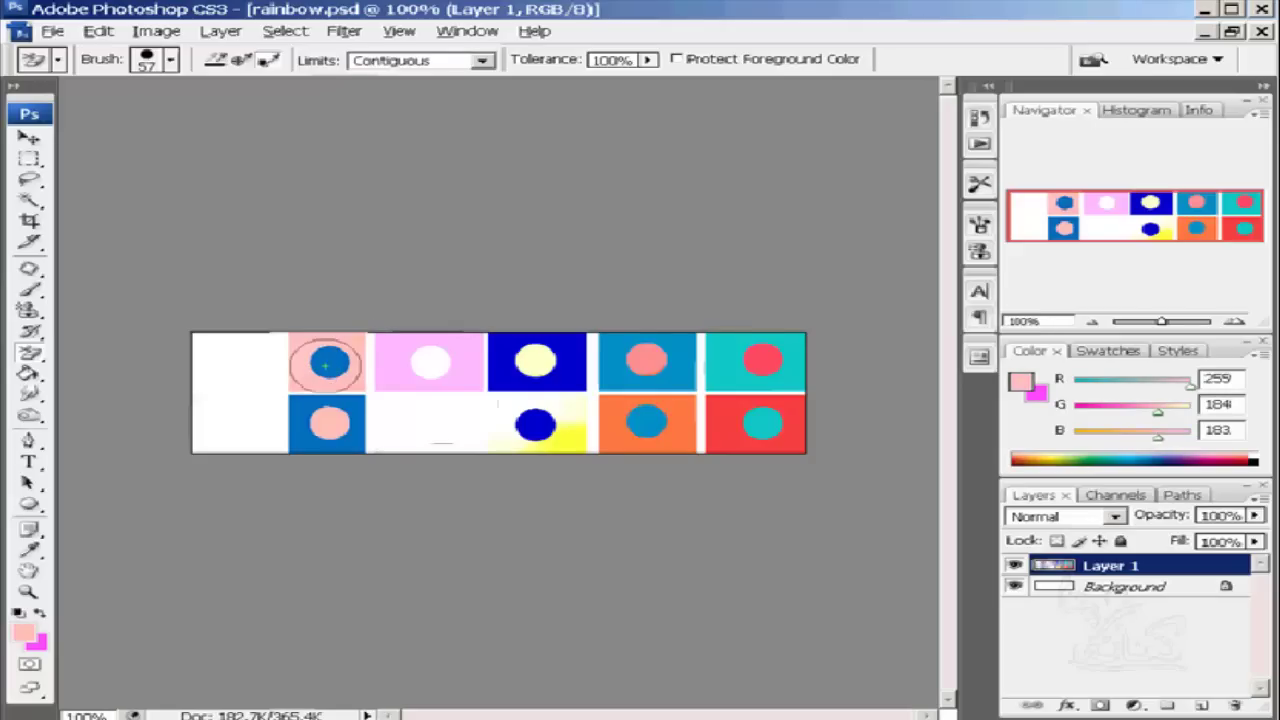
- Erase the pink top tile to white, lighten the yellow near the orange border, and pick white
left_click(418, 369)
mouse_move(418, 369)
left_mouse_down()
mouse_move(453, 339)
mouse_move(465, 395)
mouse_move(395, 358)
left_mouse_up()
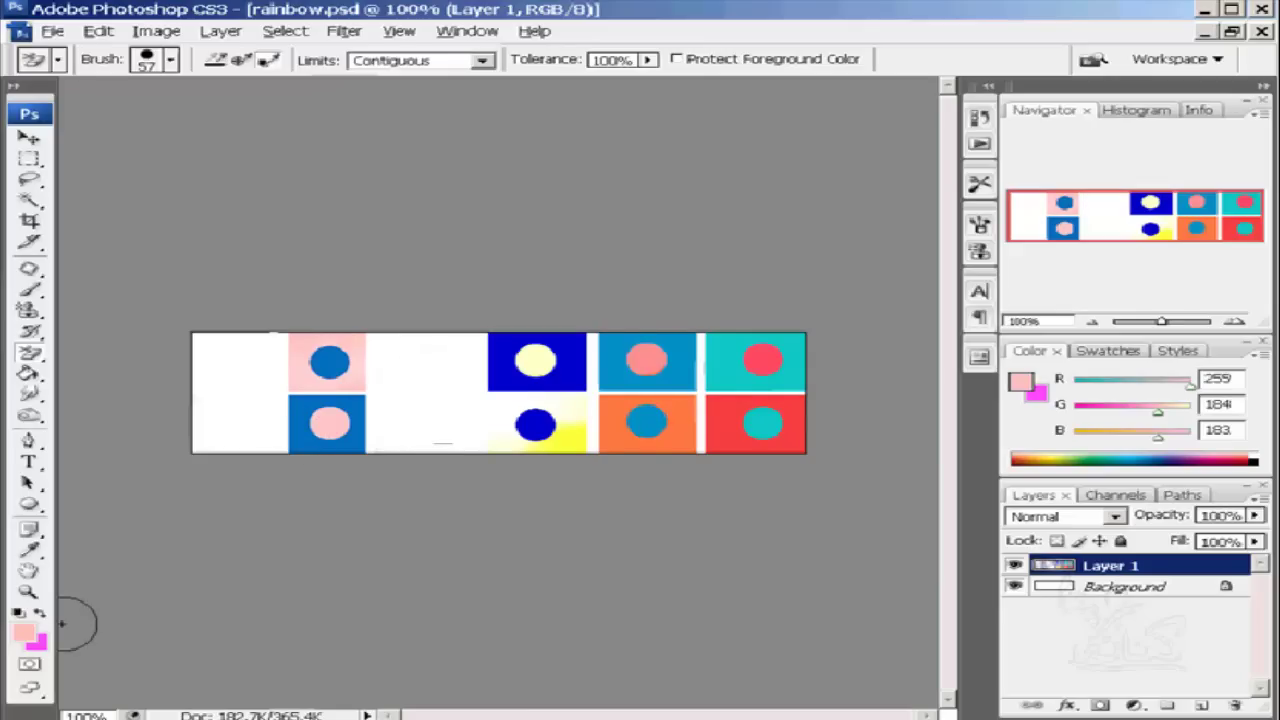
left_click_drag(565, 426, 584, 424)
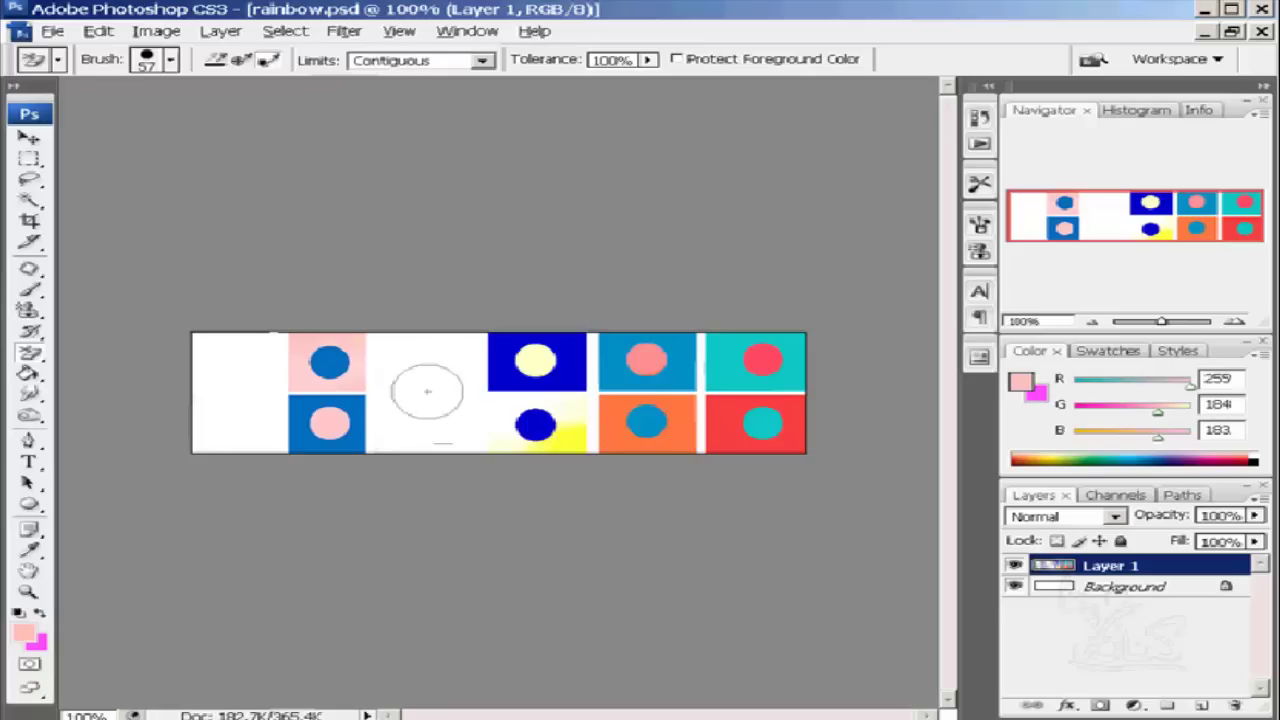
left_click(428, 380, "alt")
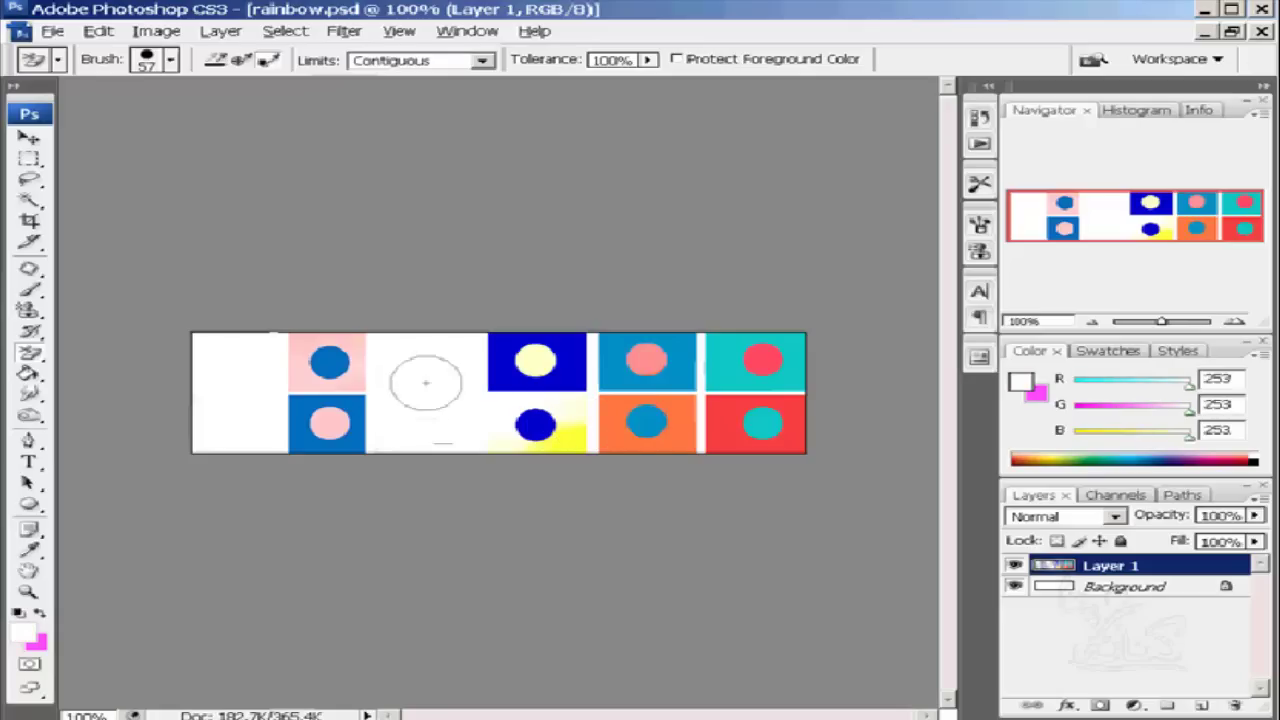